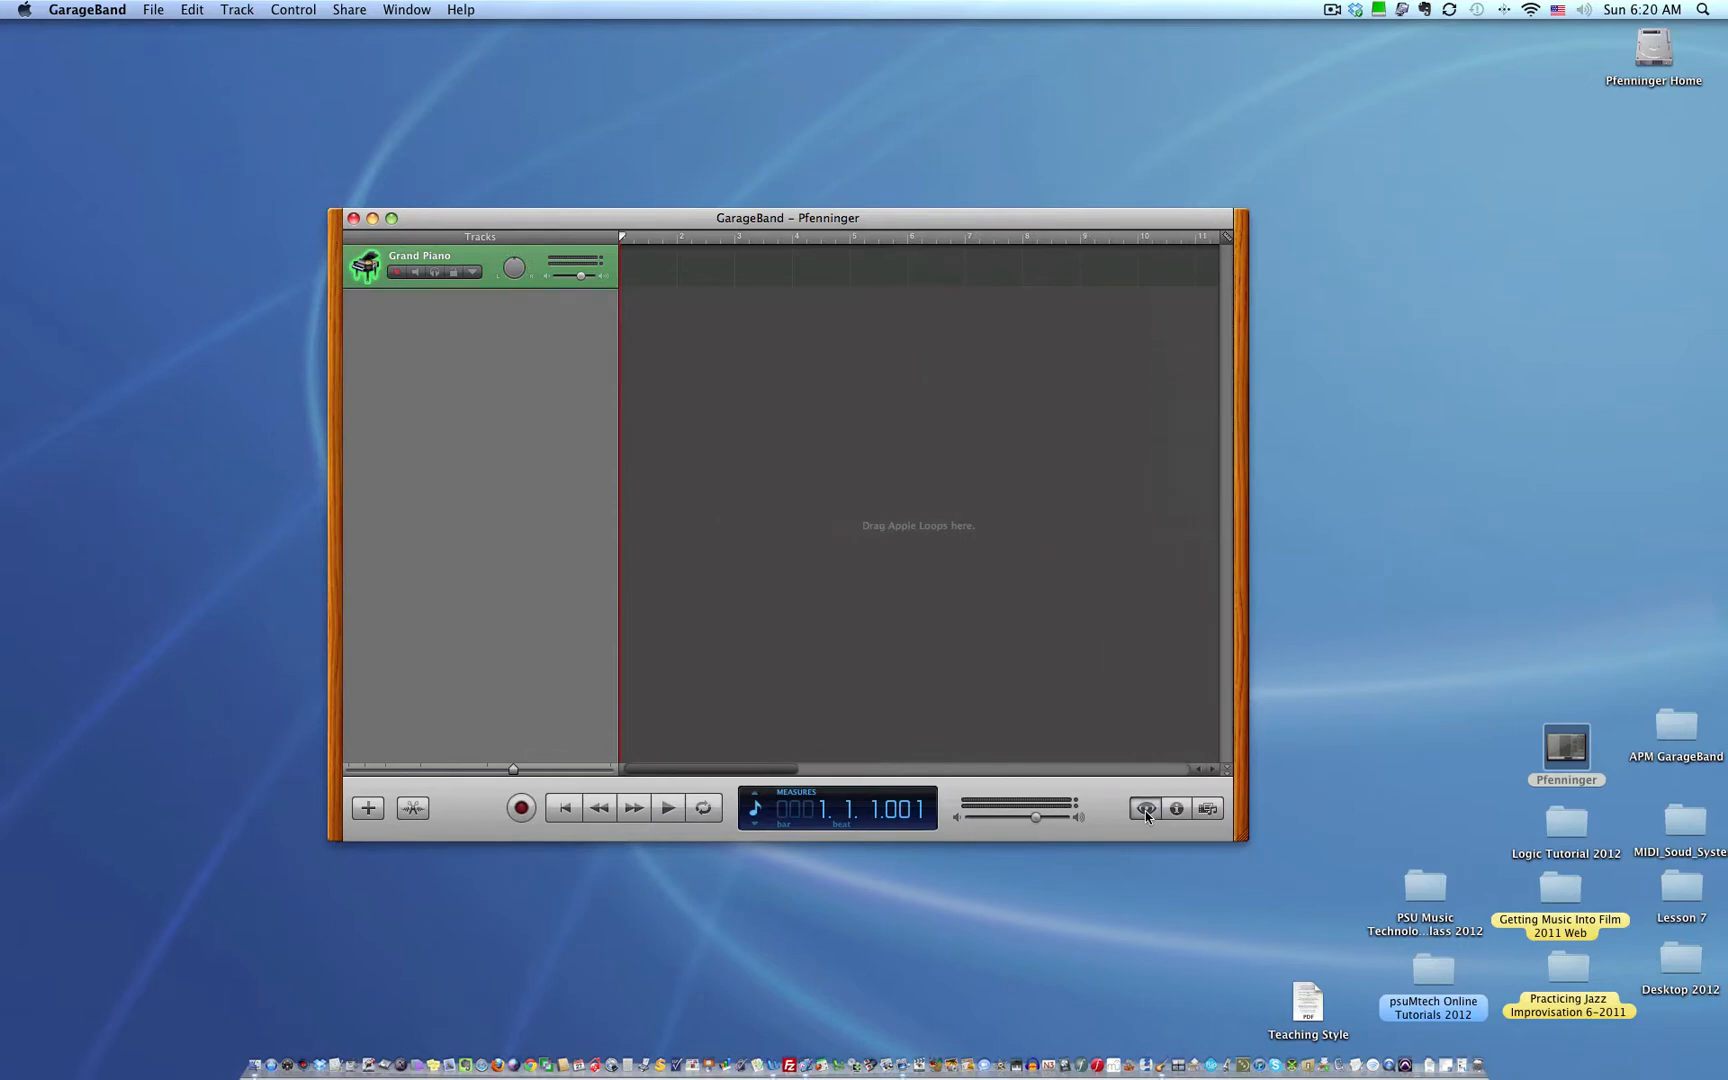
Step: Show the loop browser and filter the loops by the Orchestral category
click(1145, 808)
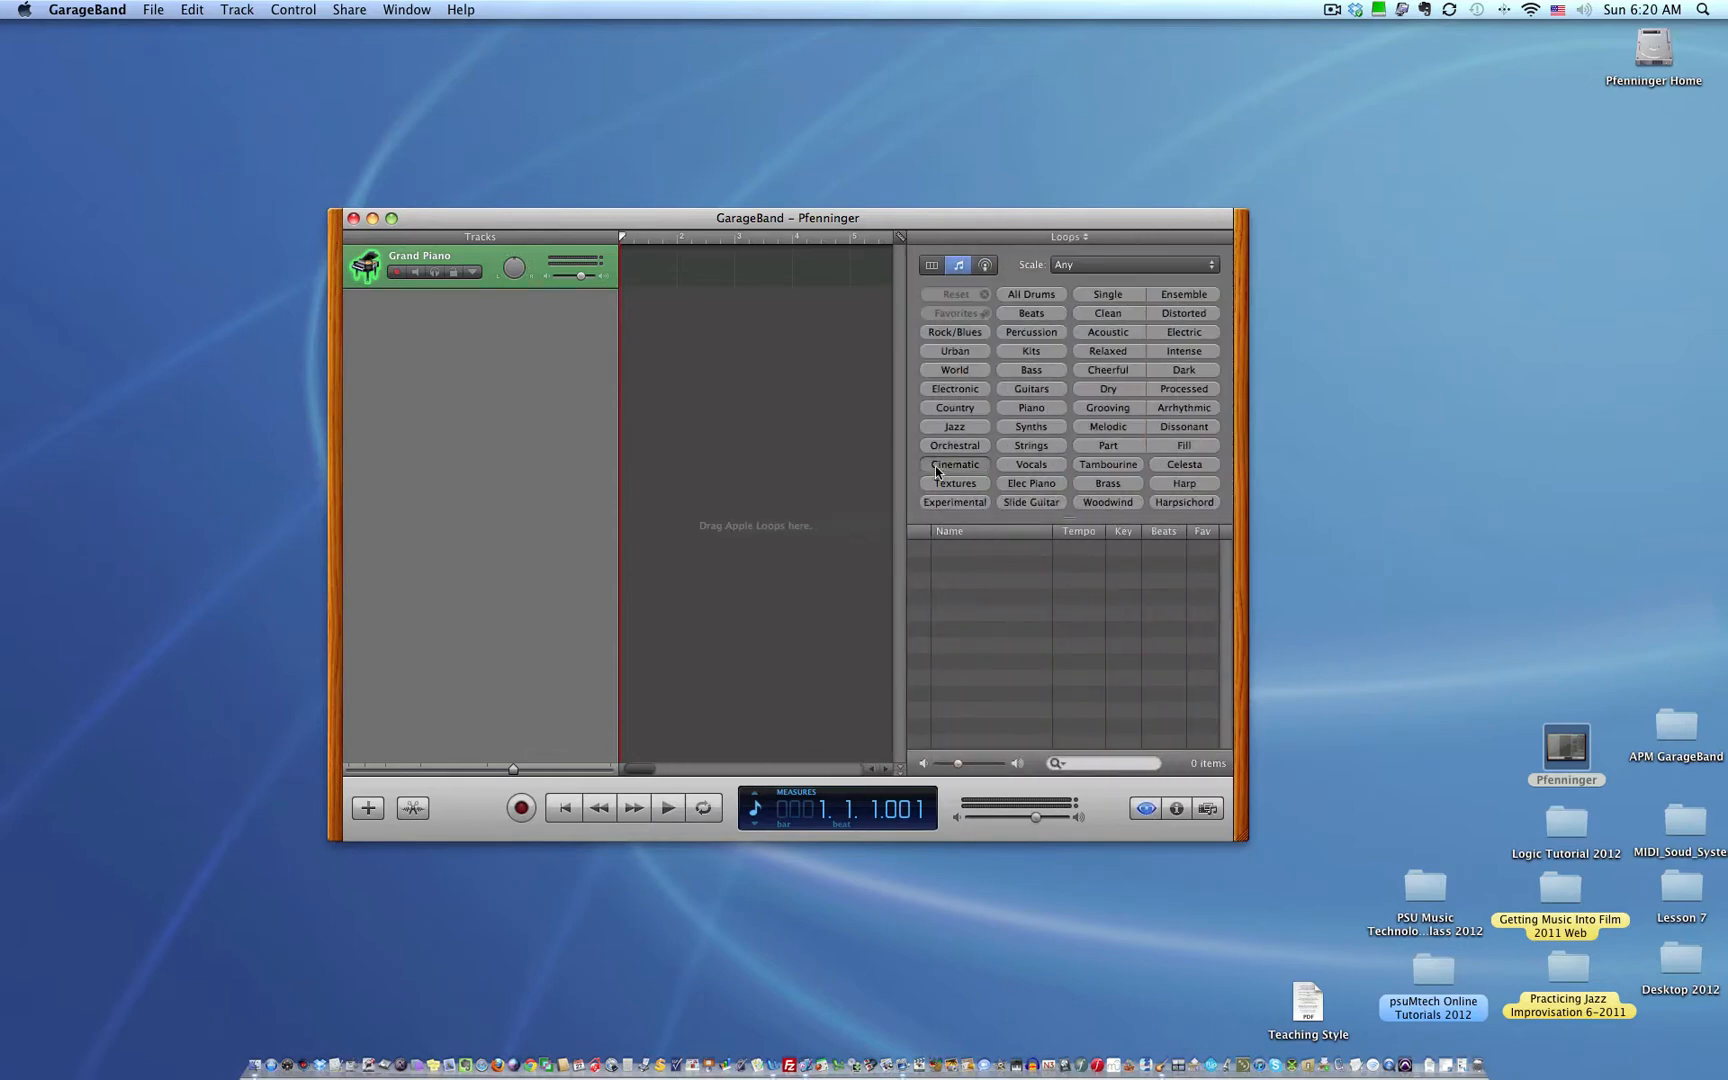
click(952, 472)
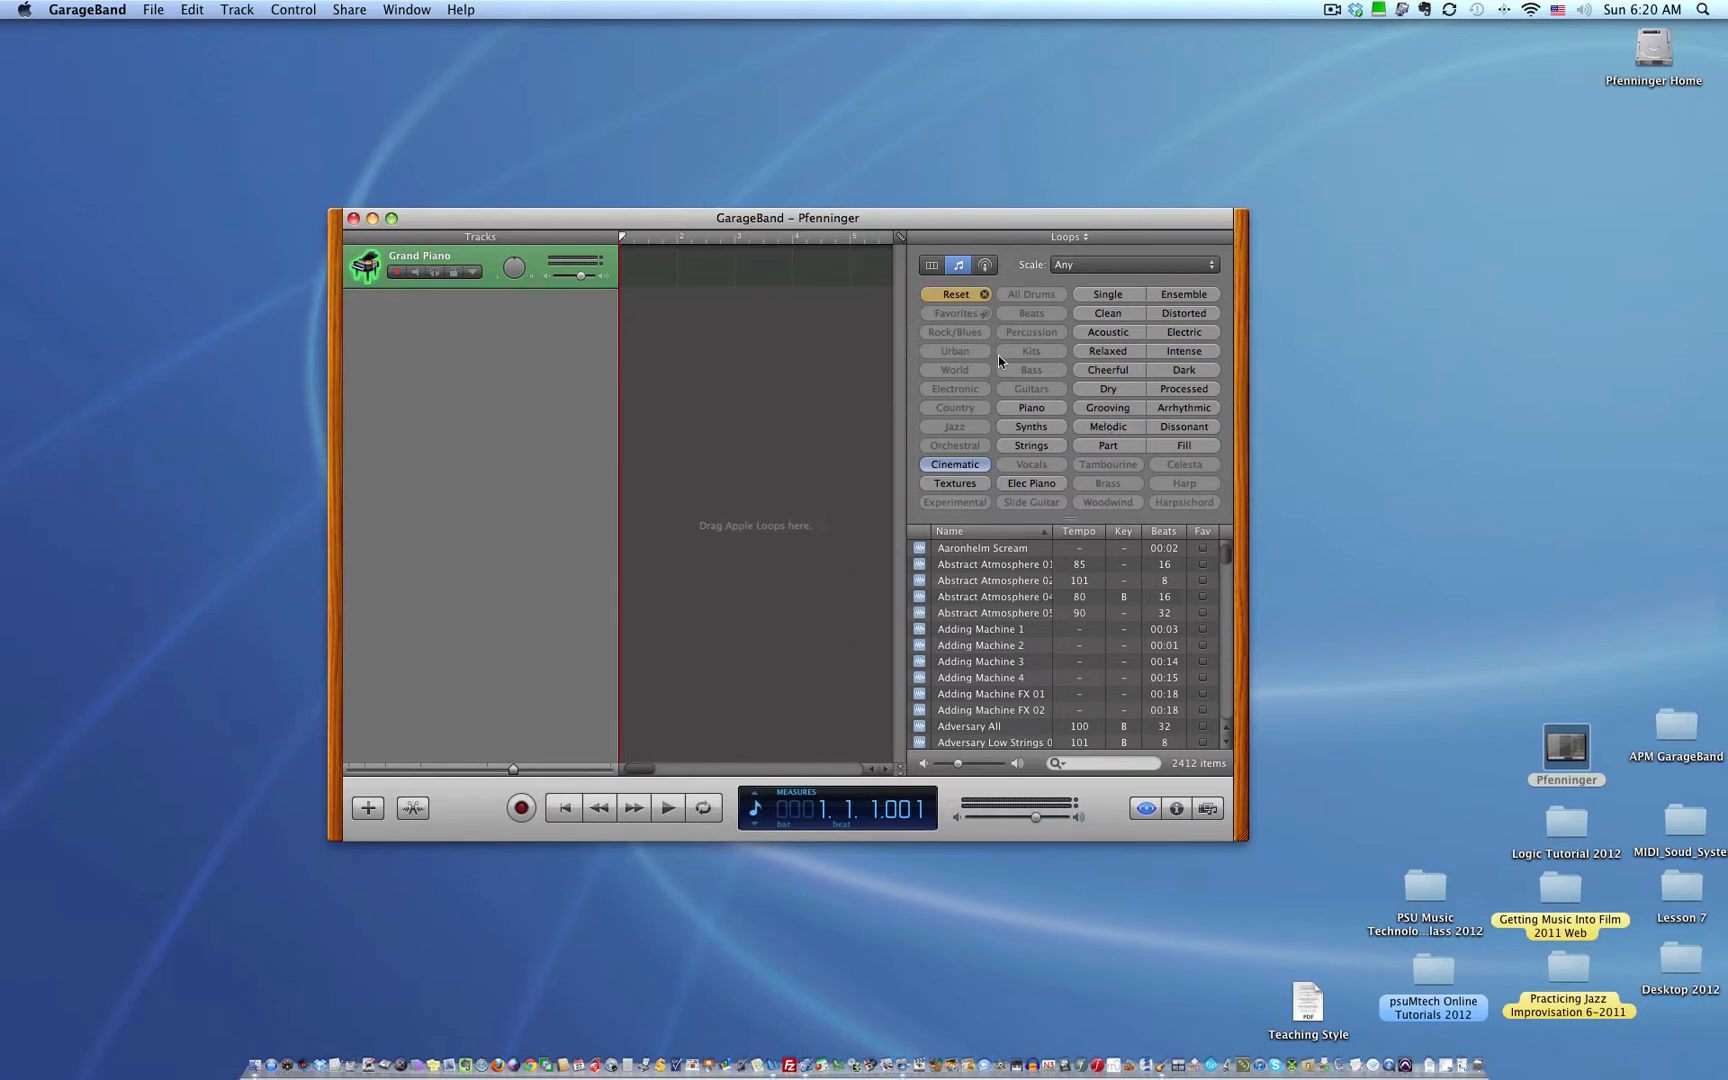
click(956, 295)
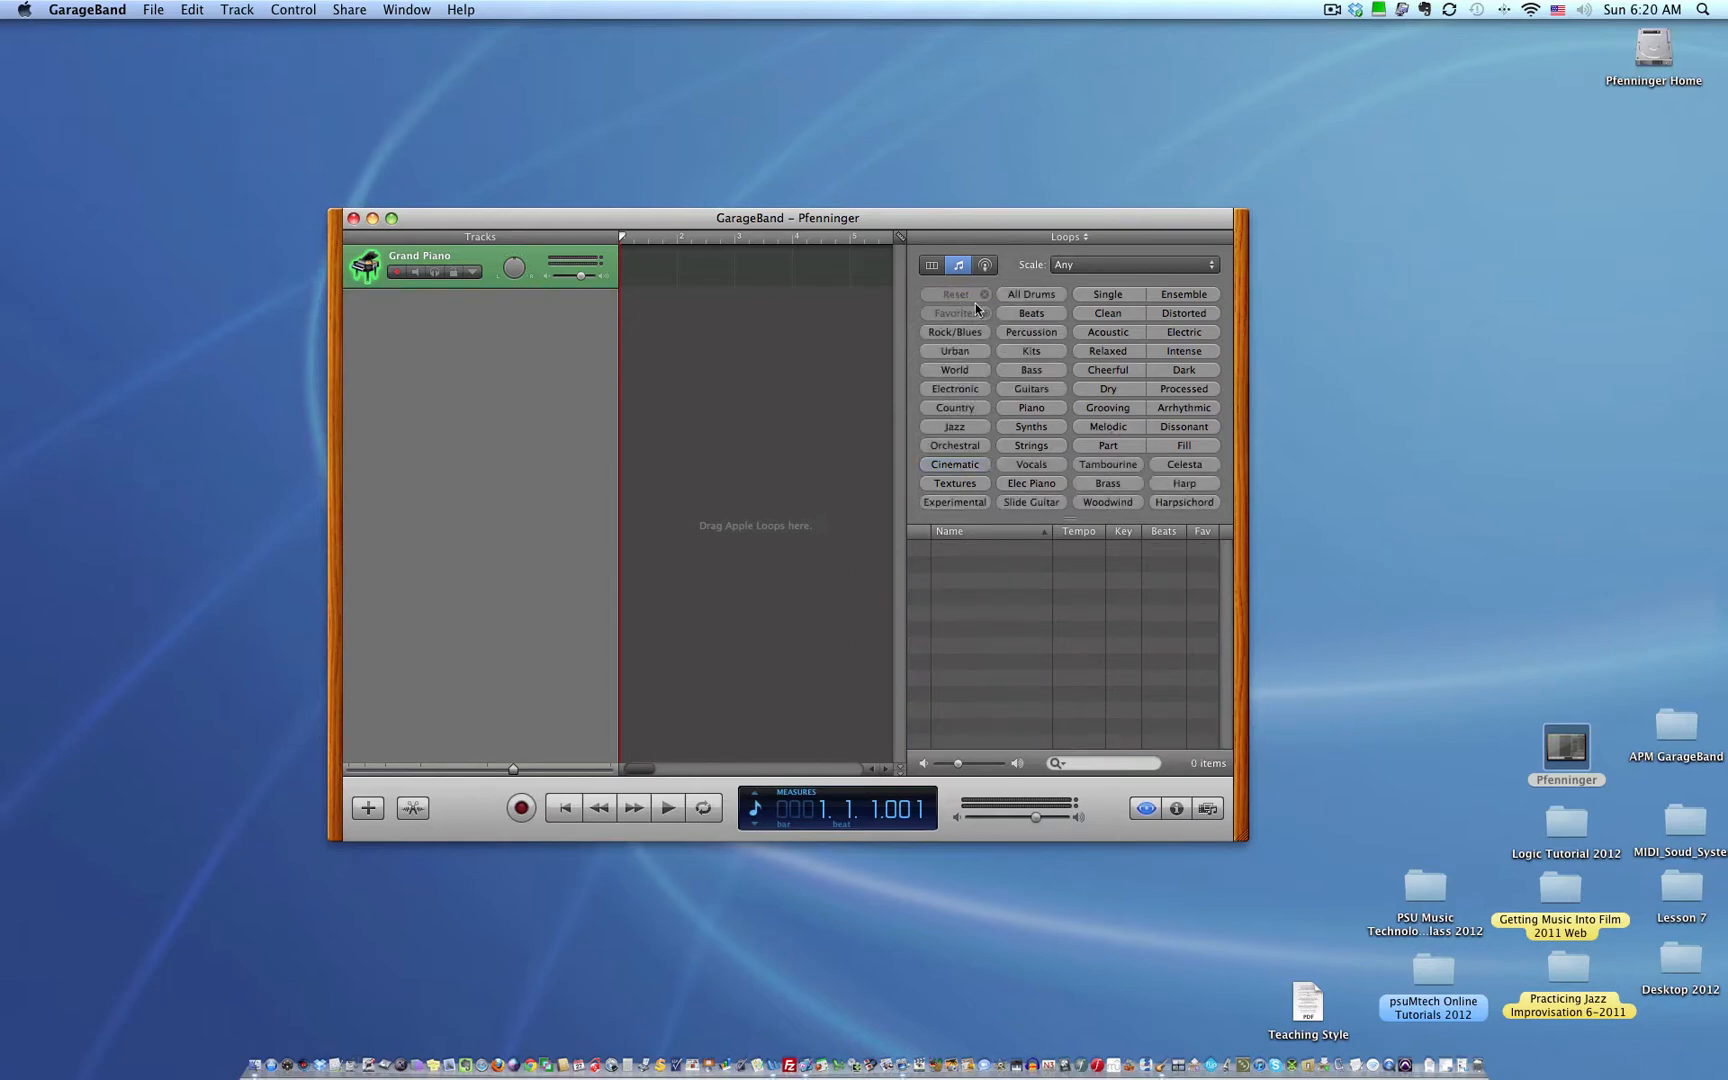
click(958, 450)
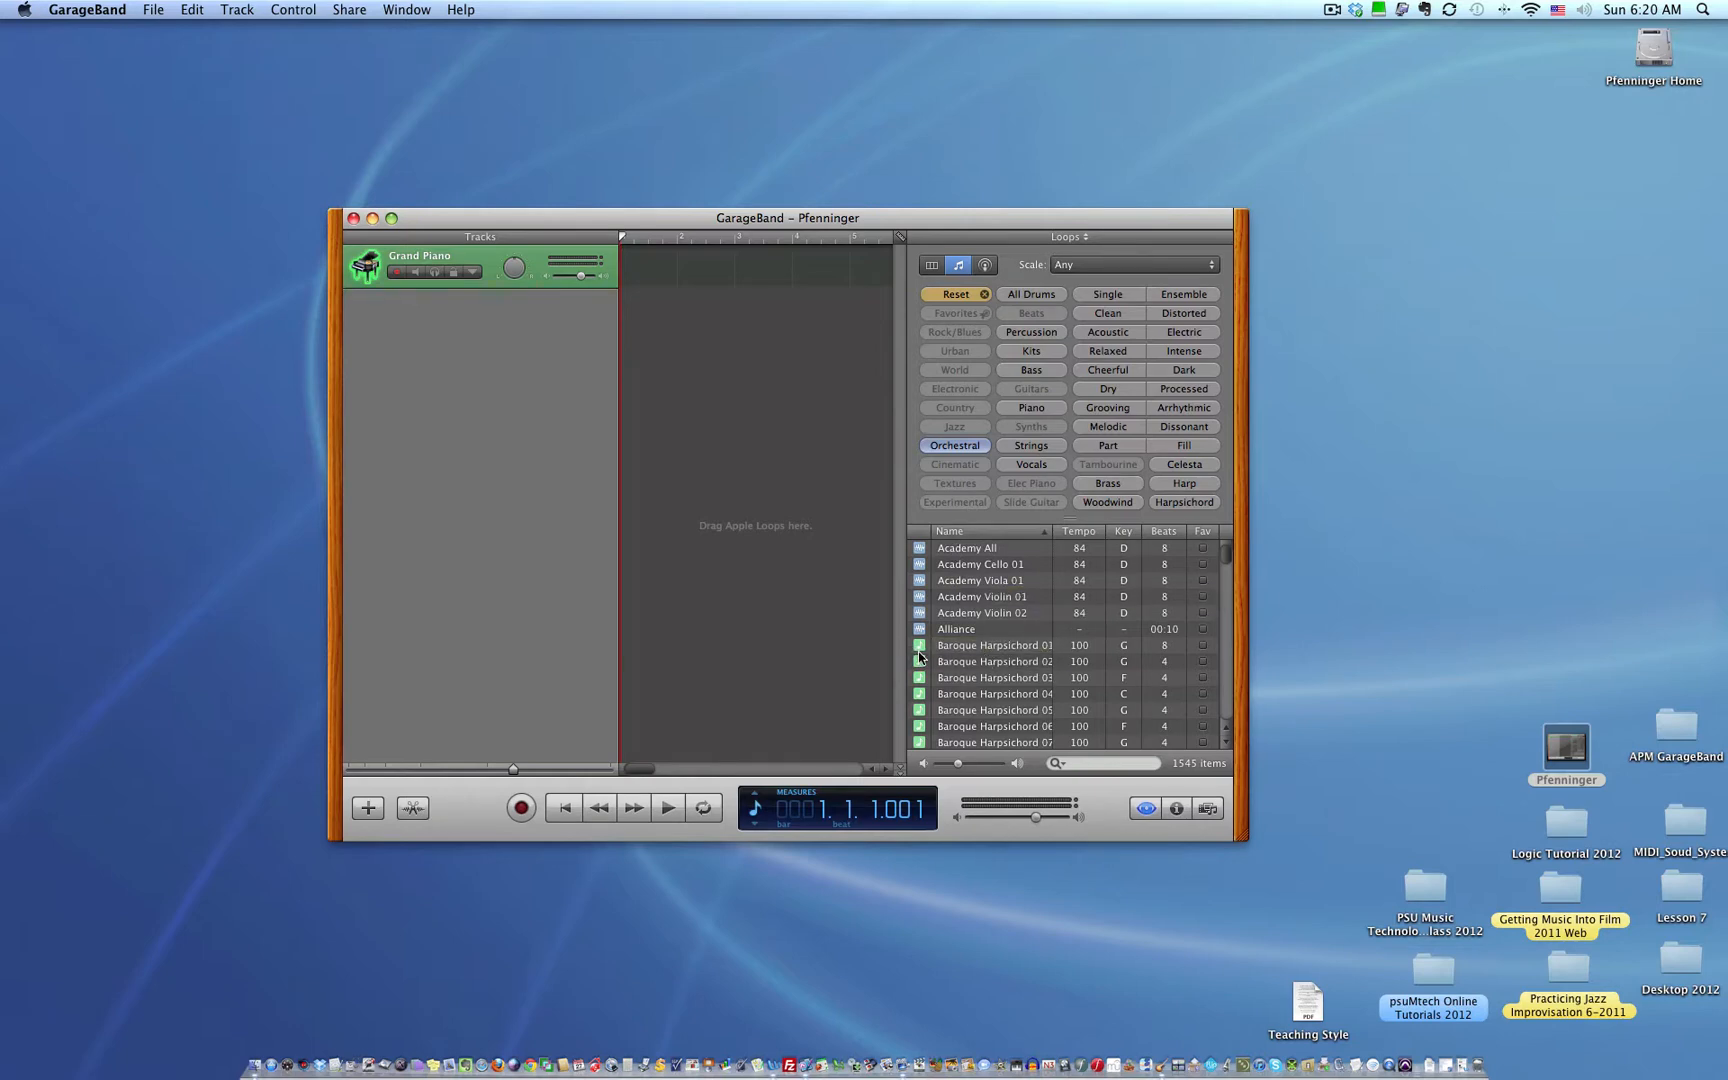
Step: Preview the Academy All loop and add it and Baroque Harpsichord 01 on new tracks starting at measure 1
click(924, 552)
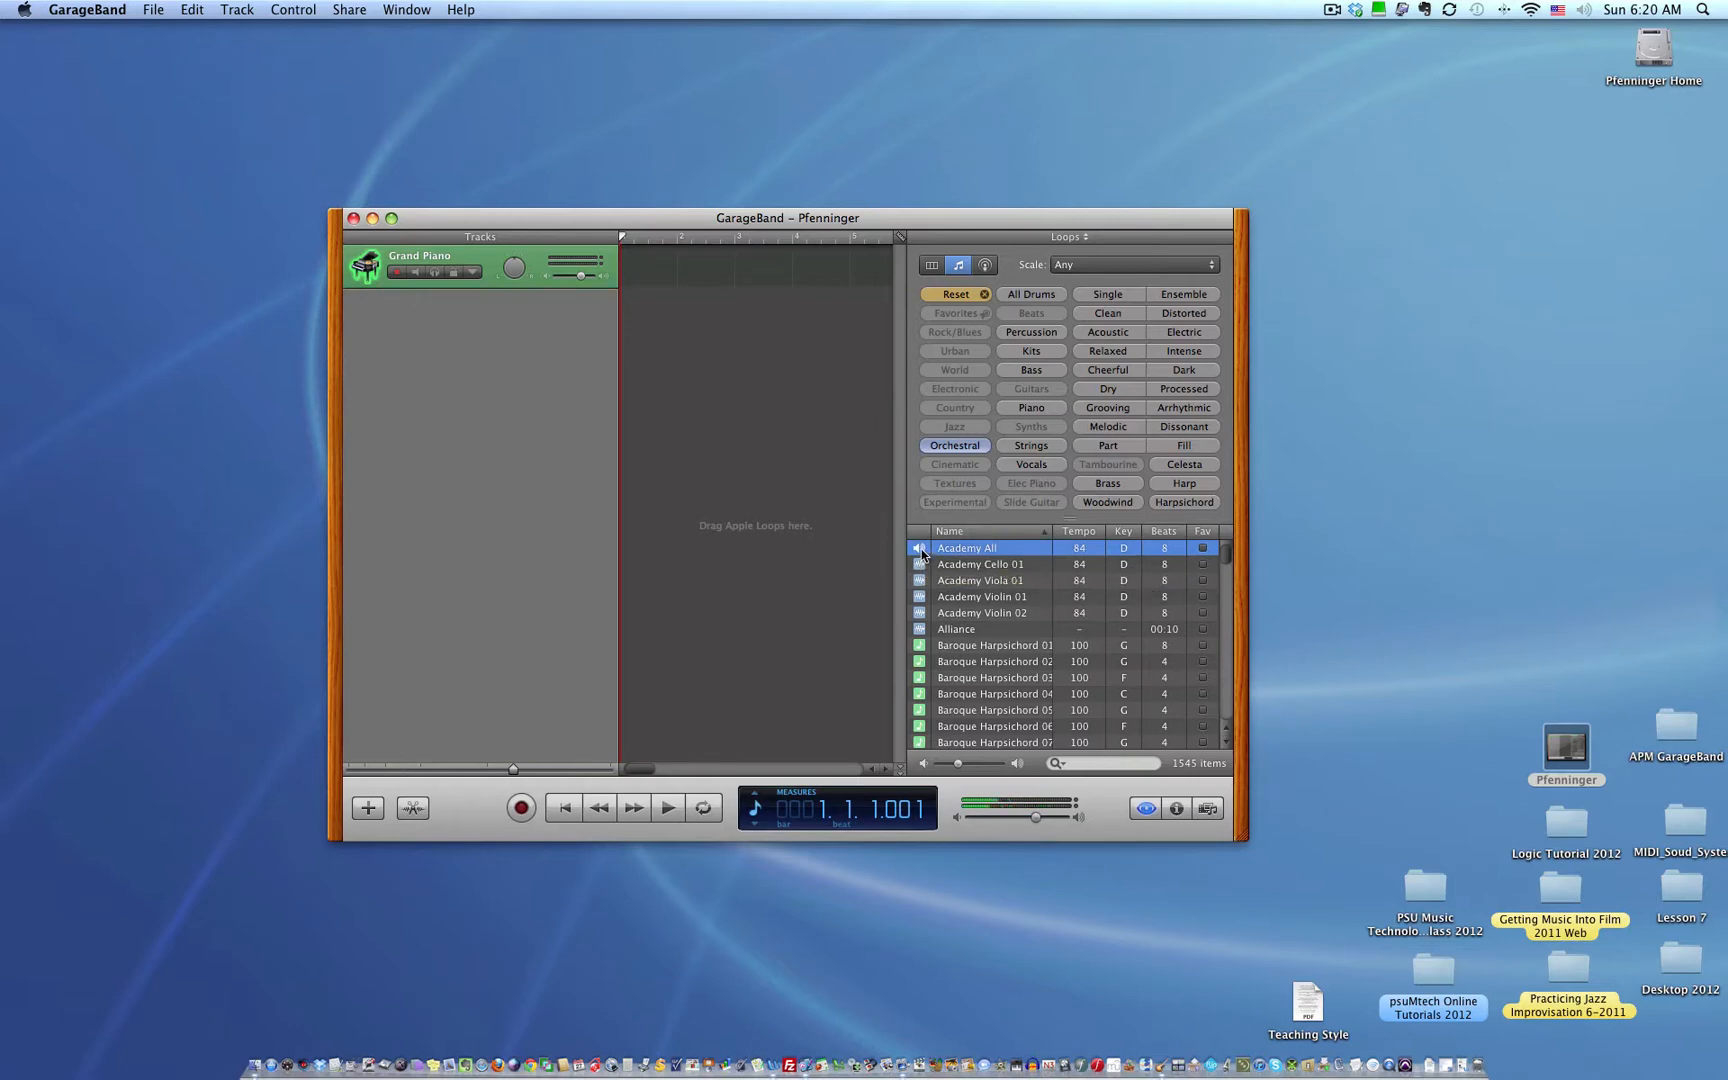
click(921, 551)
drag(922, 553, 647, 431)
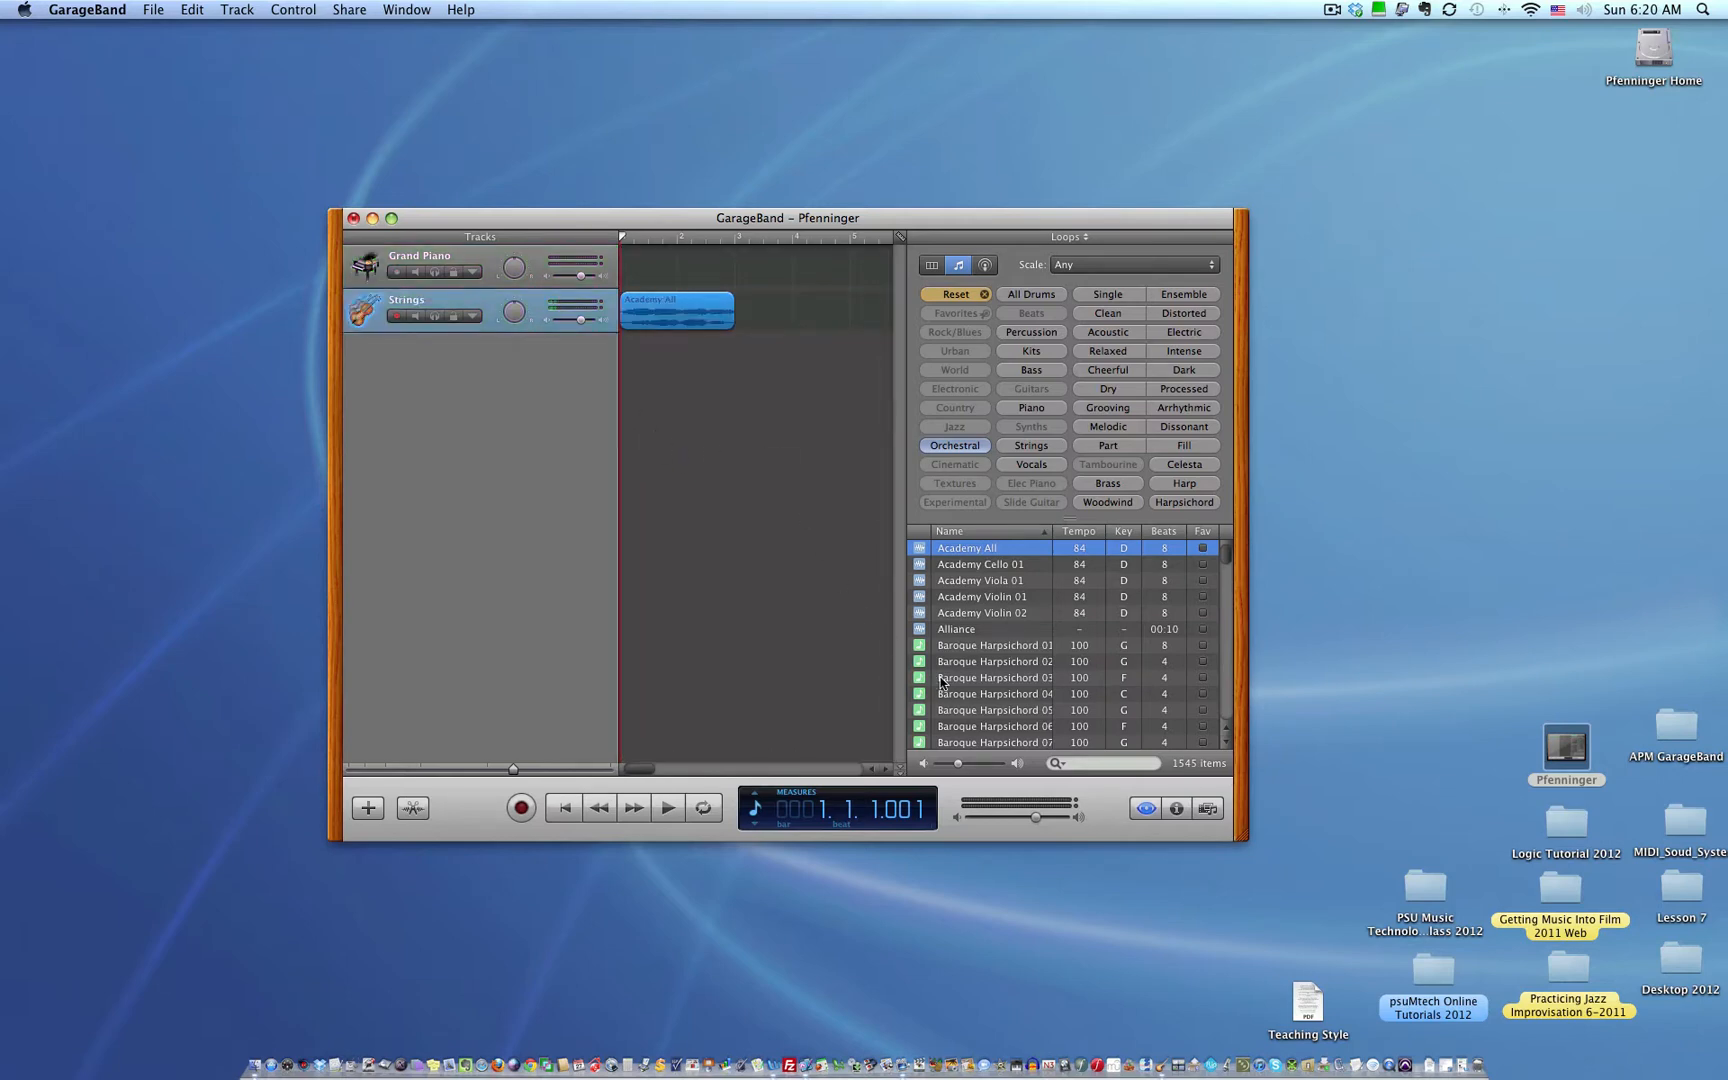
drag(945, 645, 673, 403)
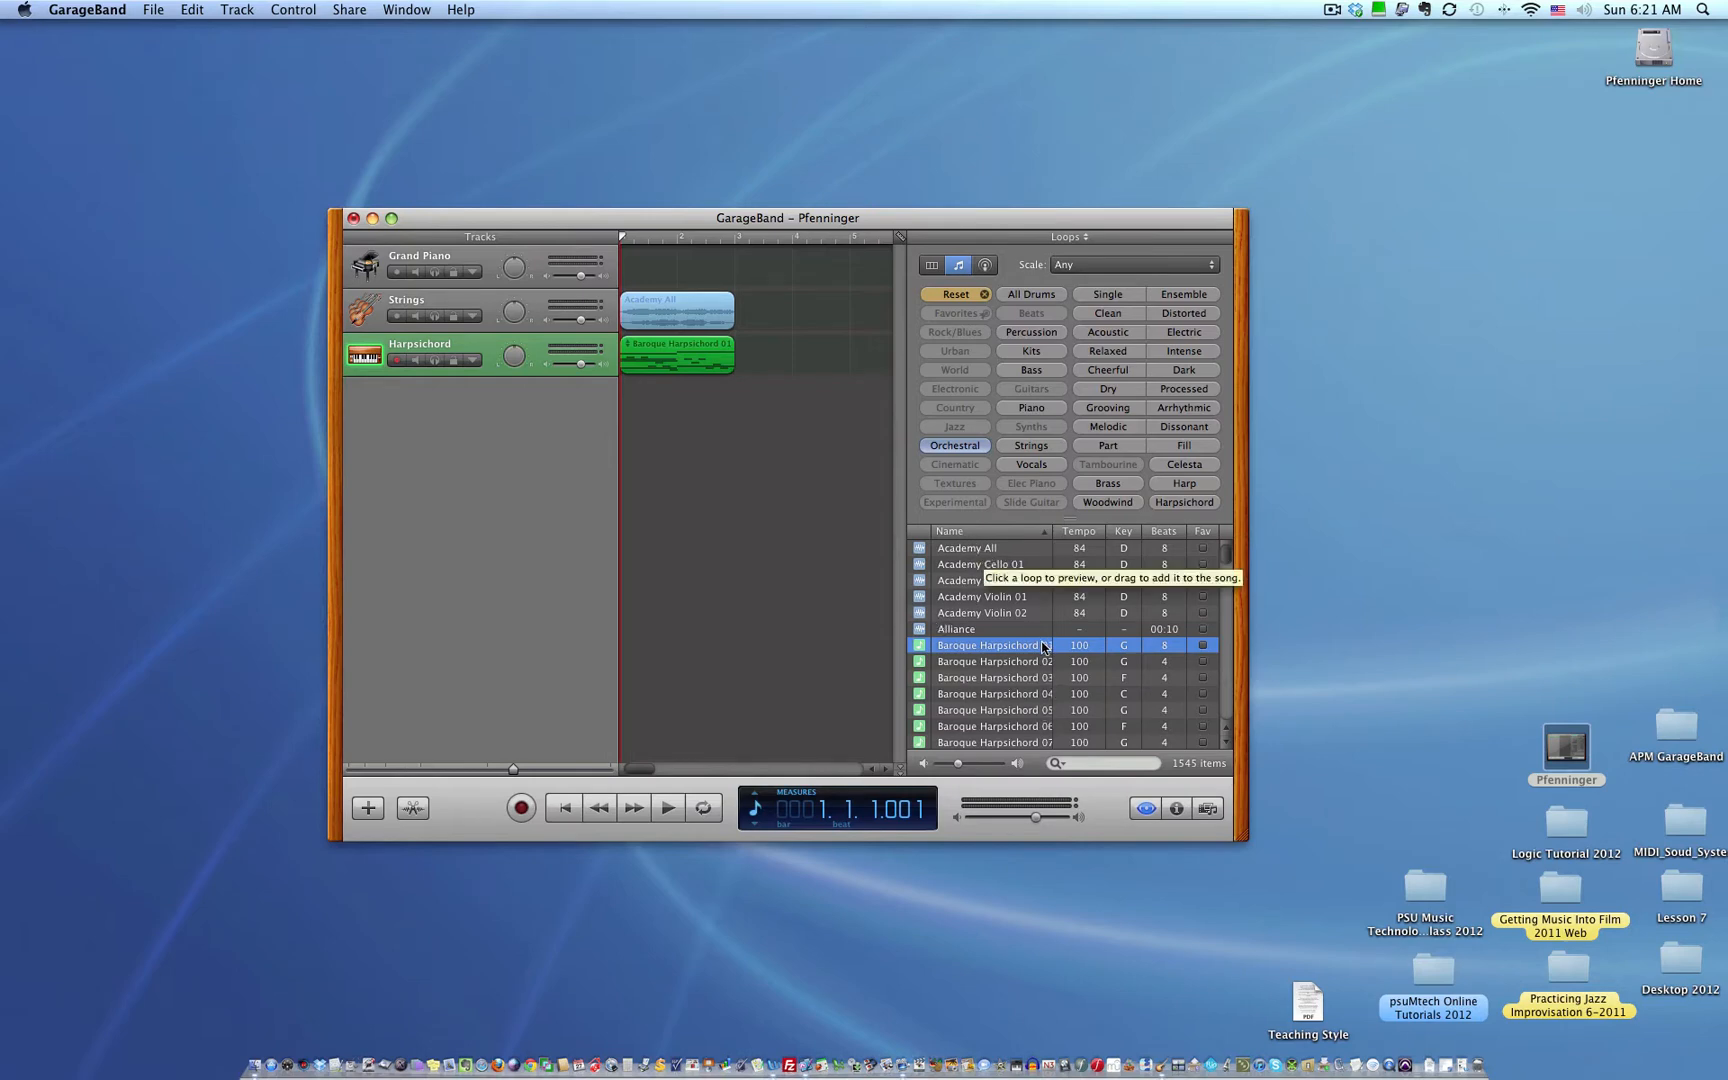
Step: Loop the Academy All region on the Strings track once more so it ends at measure 5
click(715, 303)
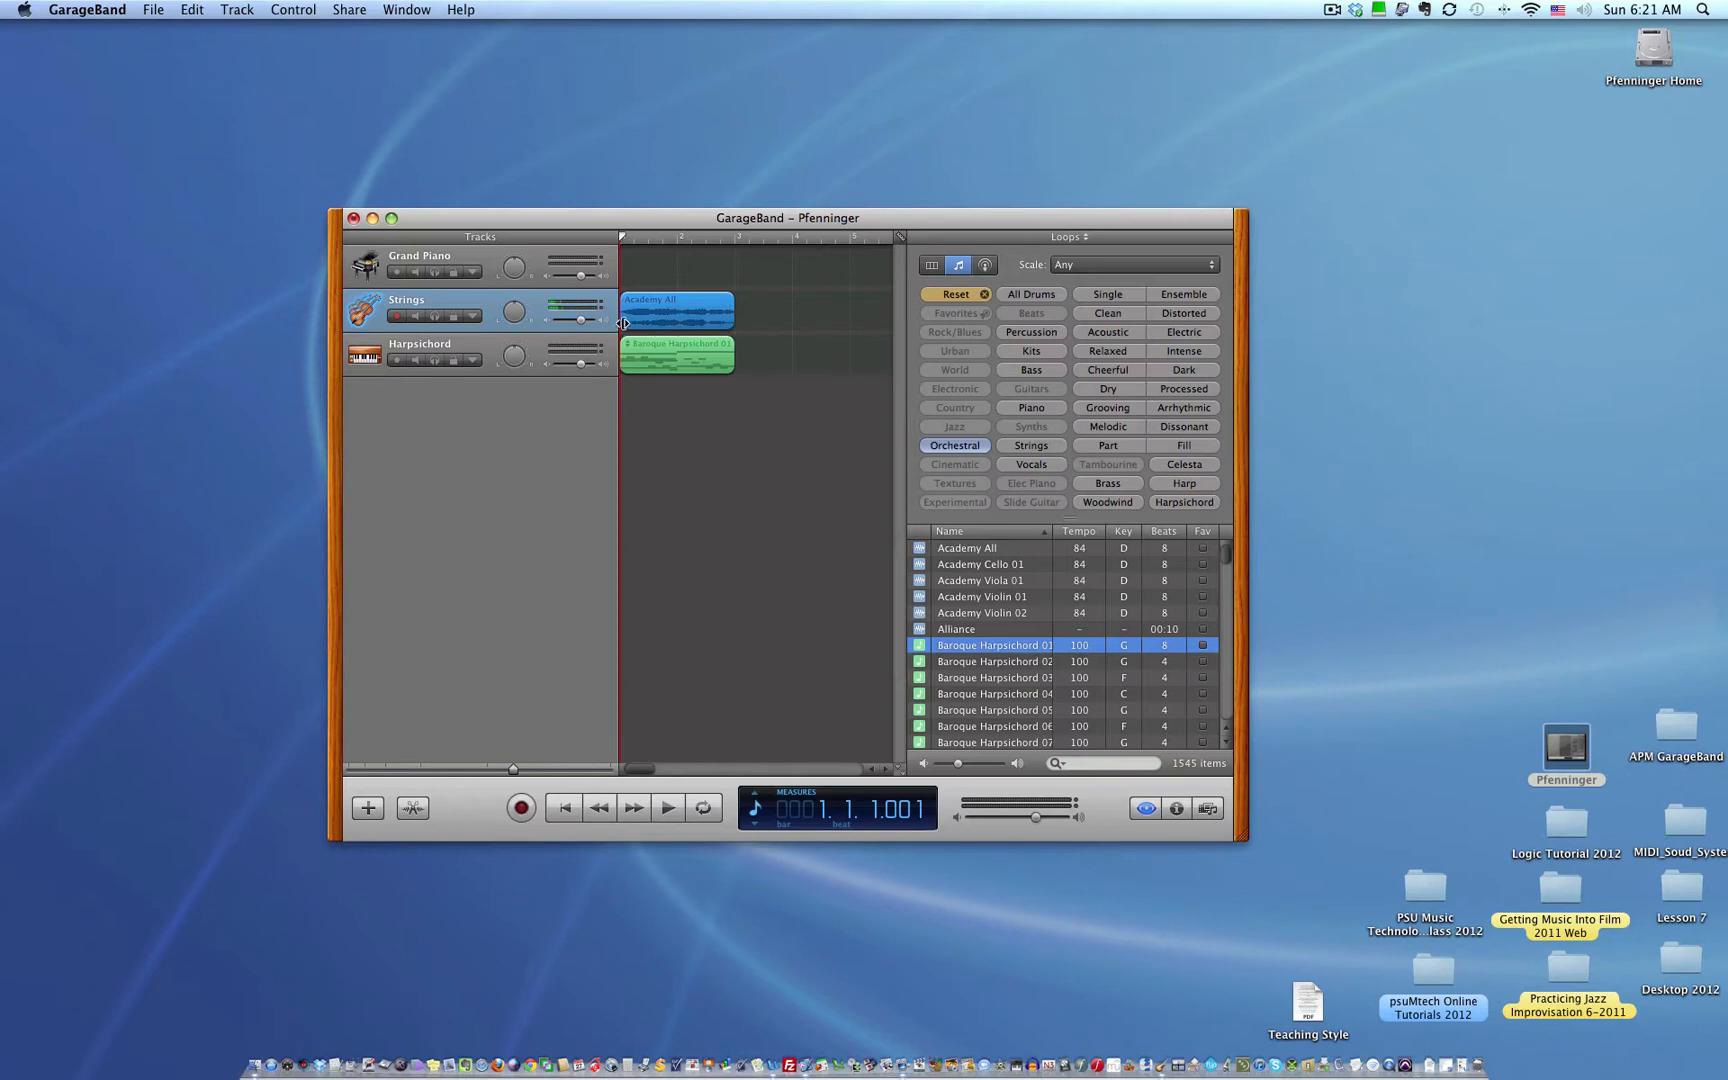
mouse_move(623, 323)
mouse_down()
mouse_move(677, 323)
mouse_move(623, 323)
mouse_up()
drag(732, 293, 840, 320)
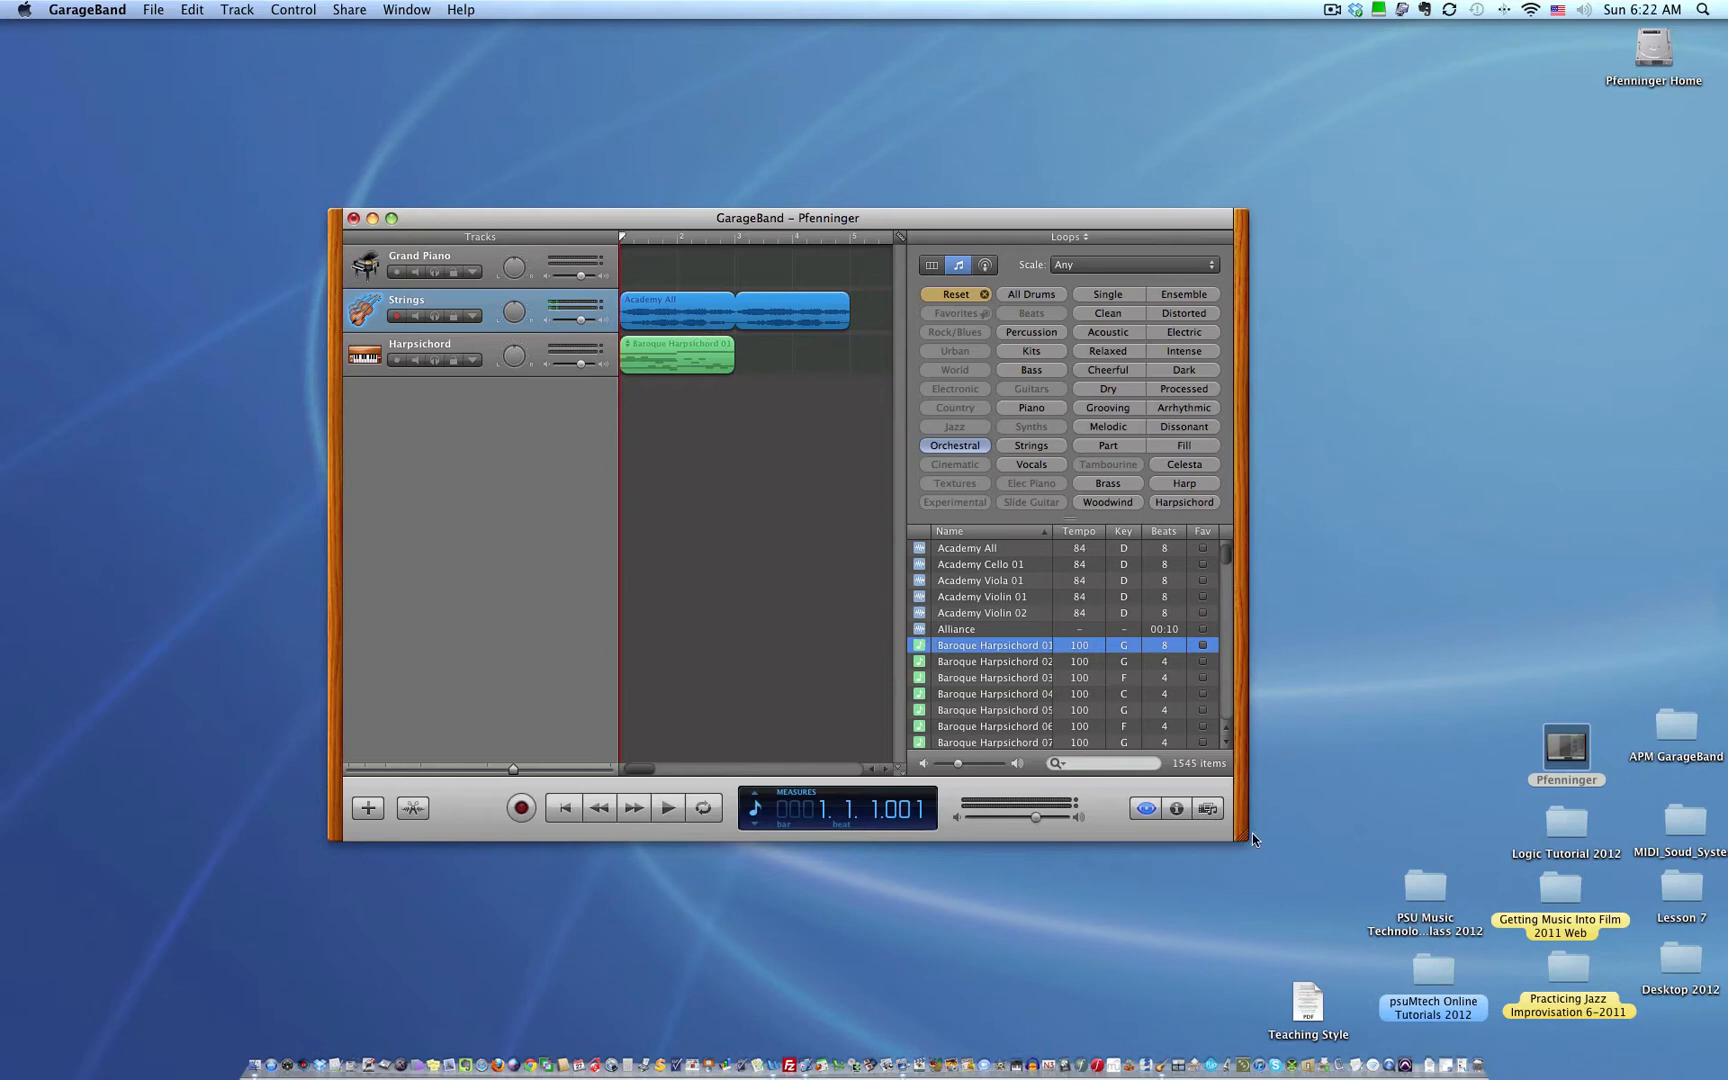
Step: Widen the window and copy the looped Academy All region to measure 5, directly after the original
drag(1251, 833, 1389, 833)
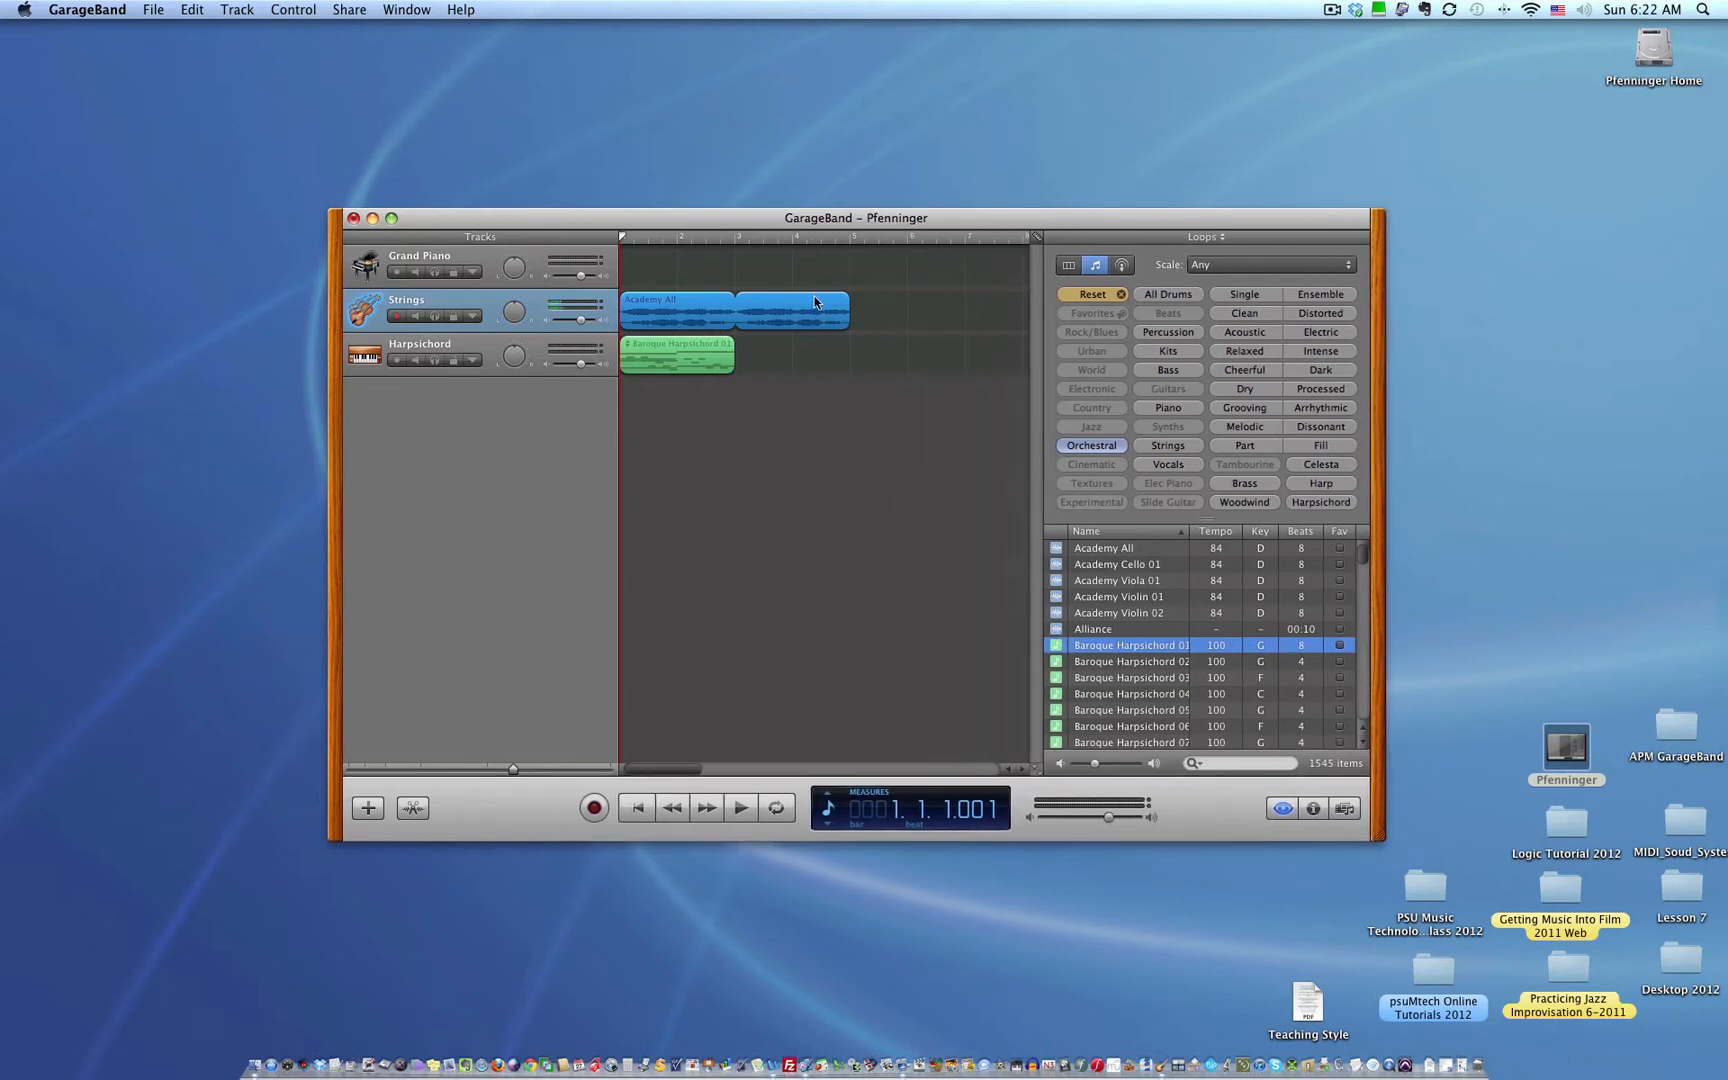
mouse_move(678, 306)
mouse_down()
mouse_move(792, 306)
mouse_move(684, 310)
mouse_up()
drag(717, 310, 953, 316)
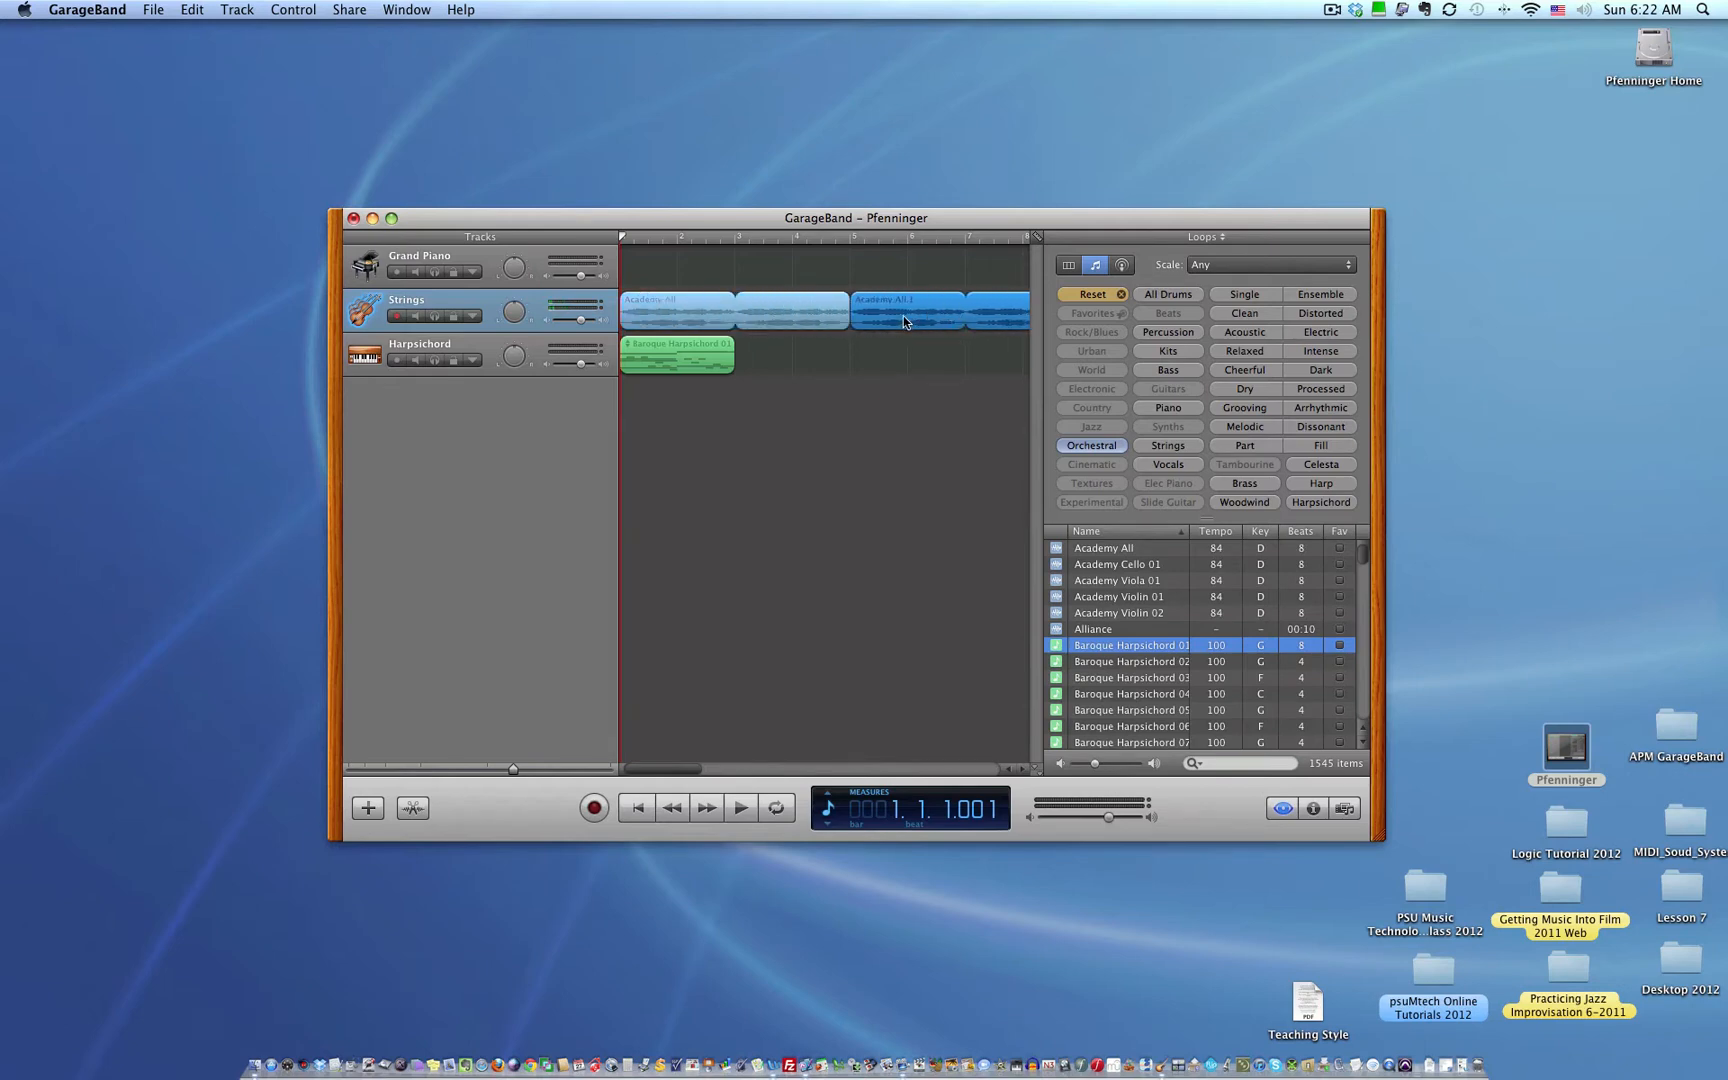
click(853, 405)
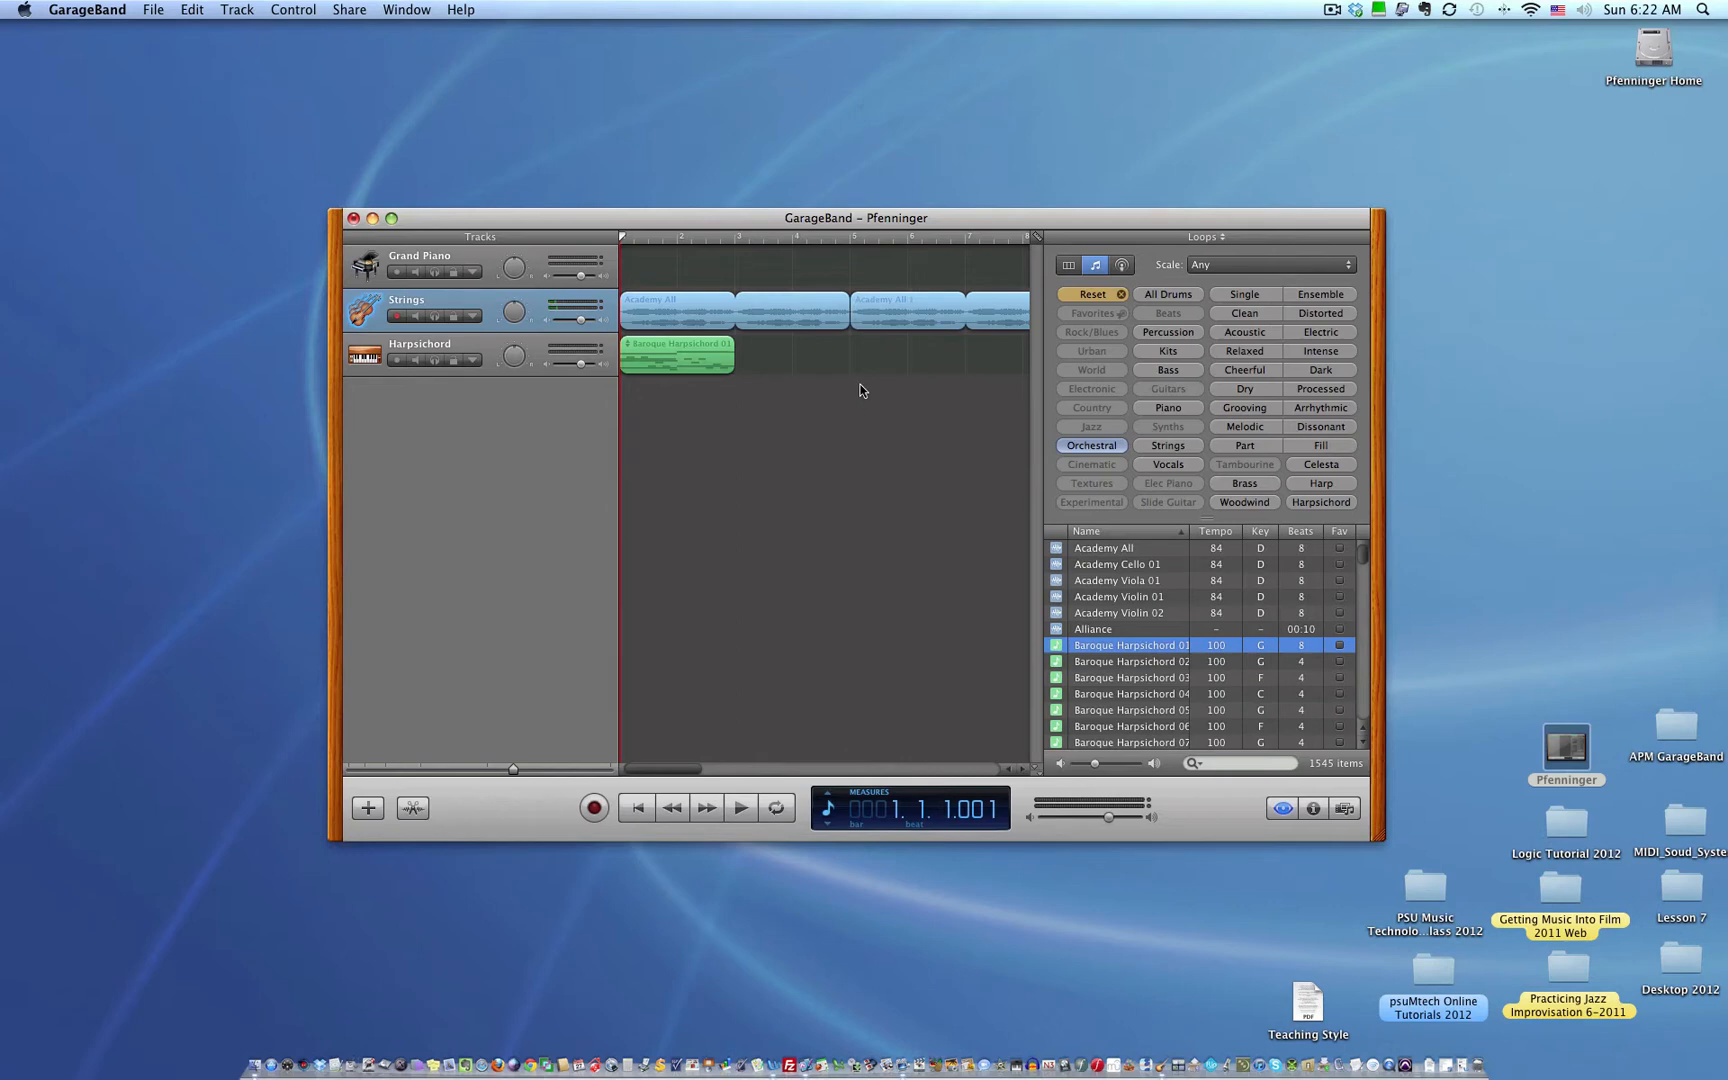
Step: Open the copied Academy All region in the audio region editor and set its pitch to 2
double_click(892, 312)
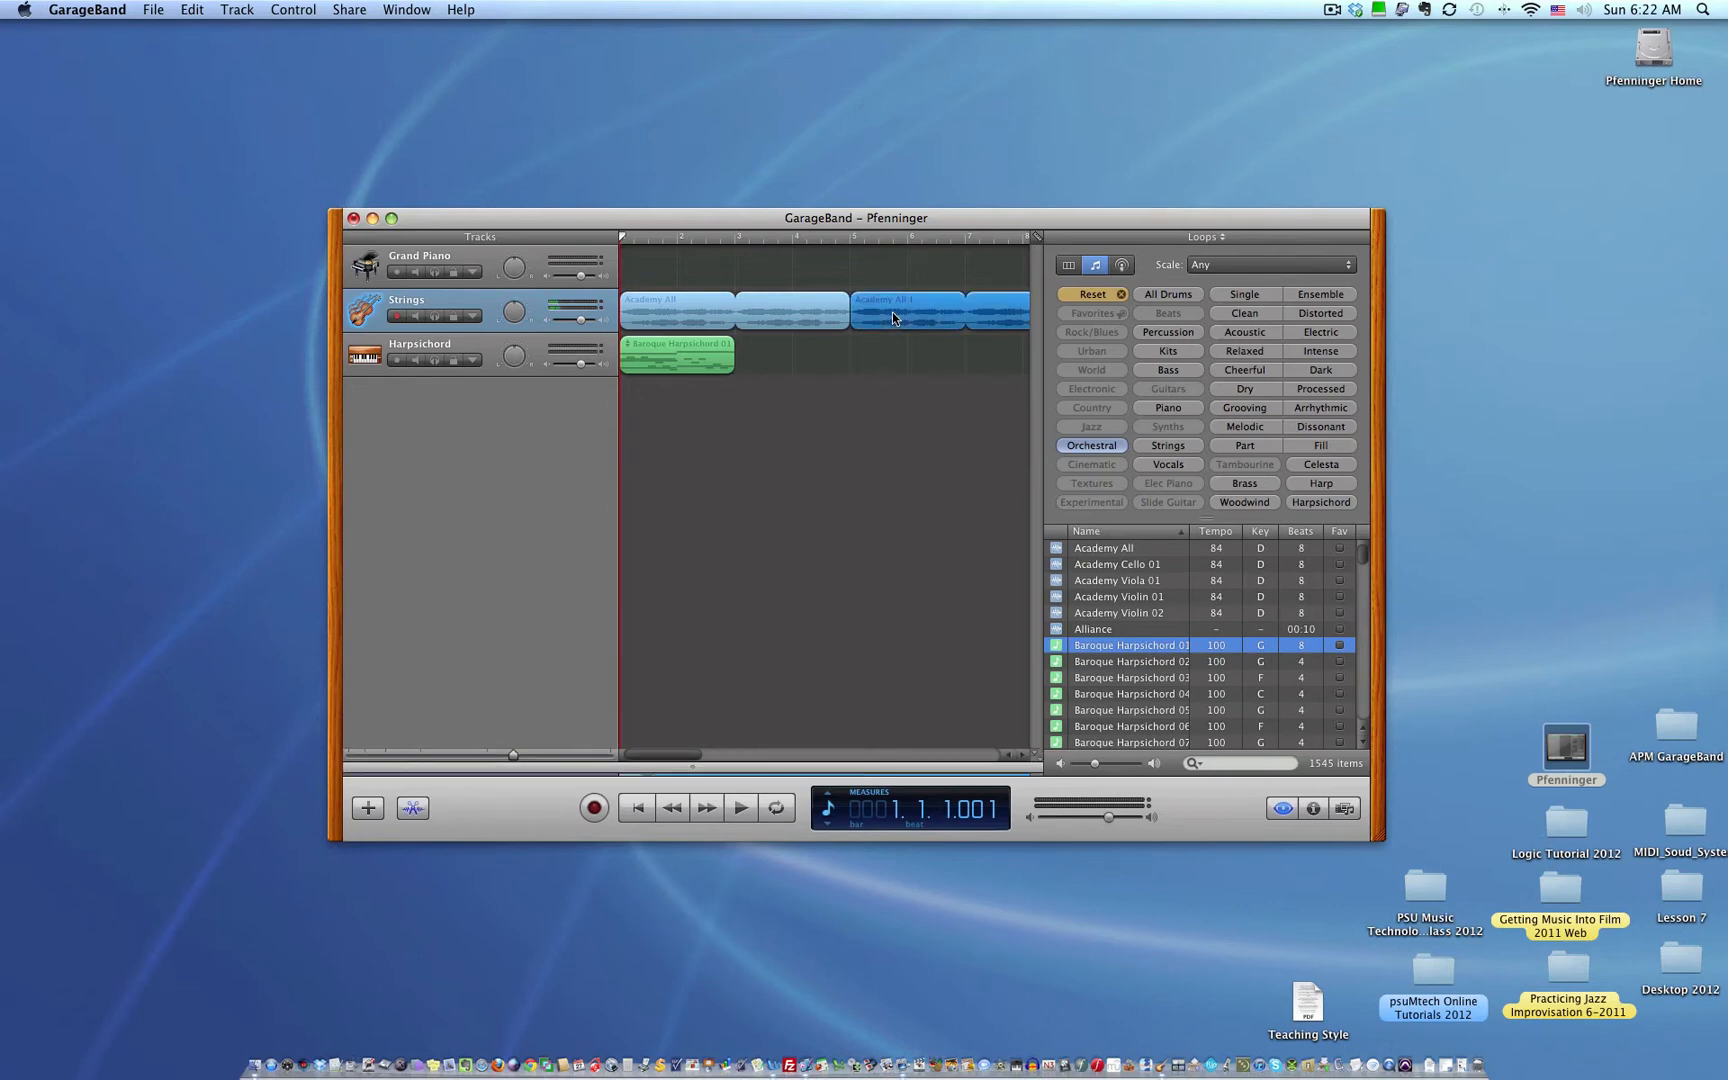
click(413, 808)
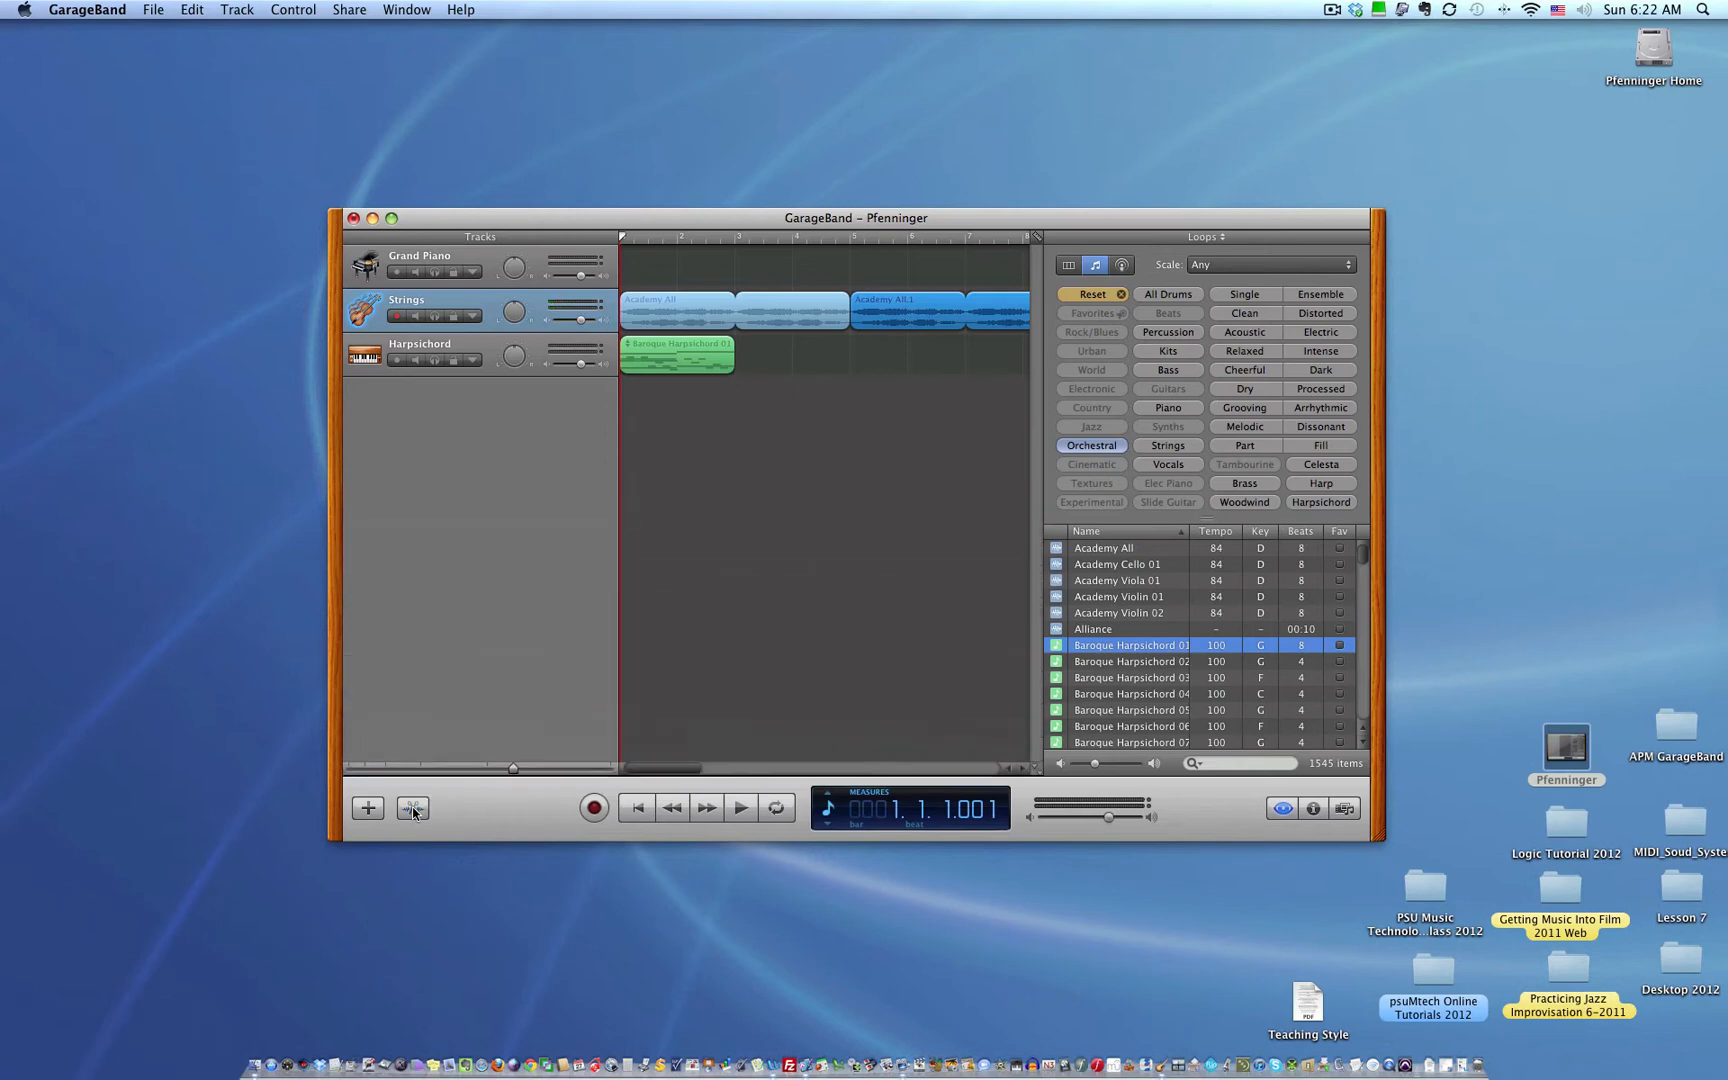
click(413, 808)
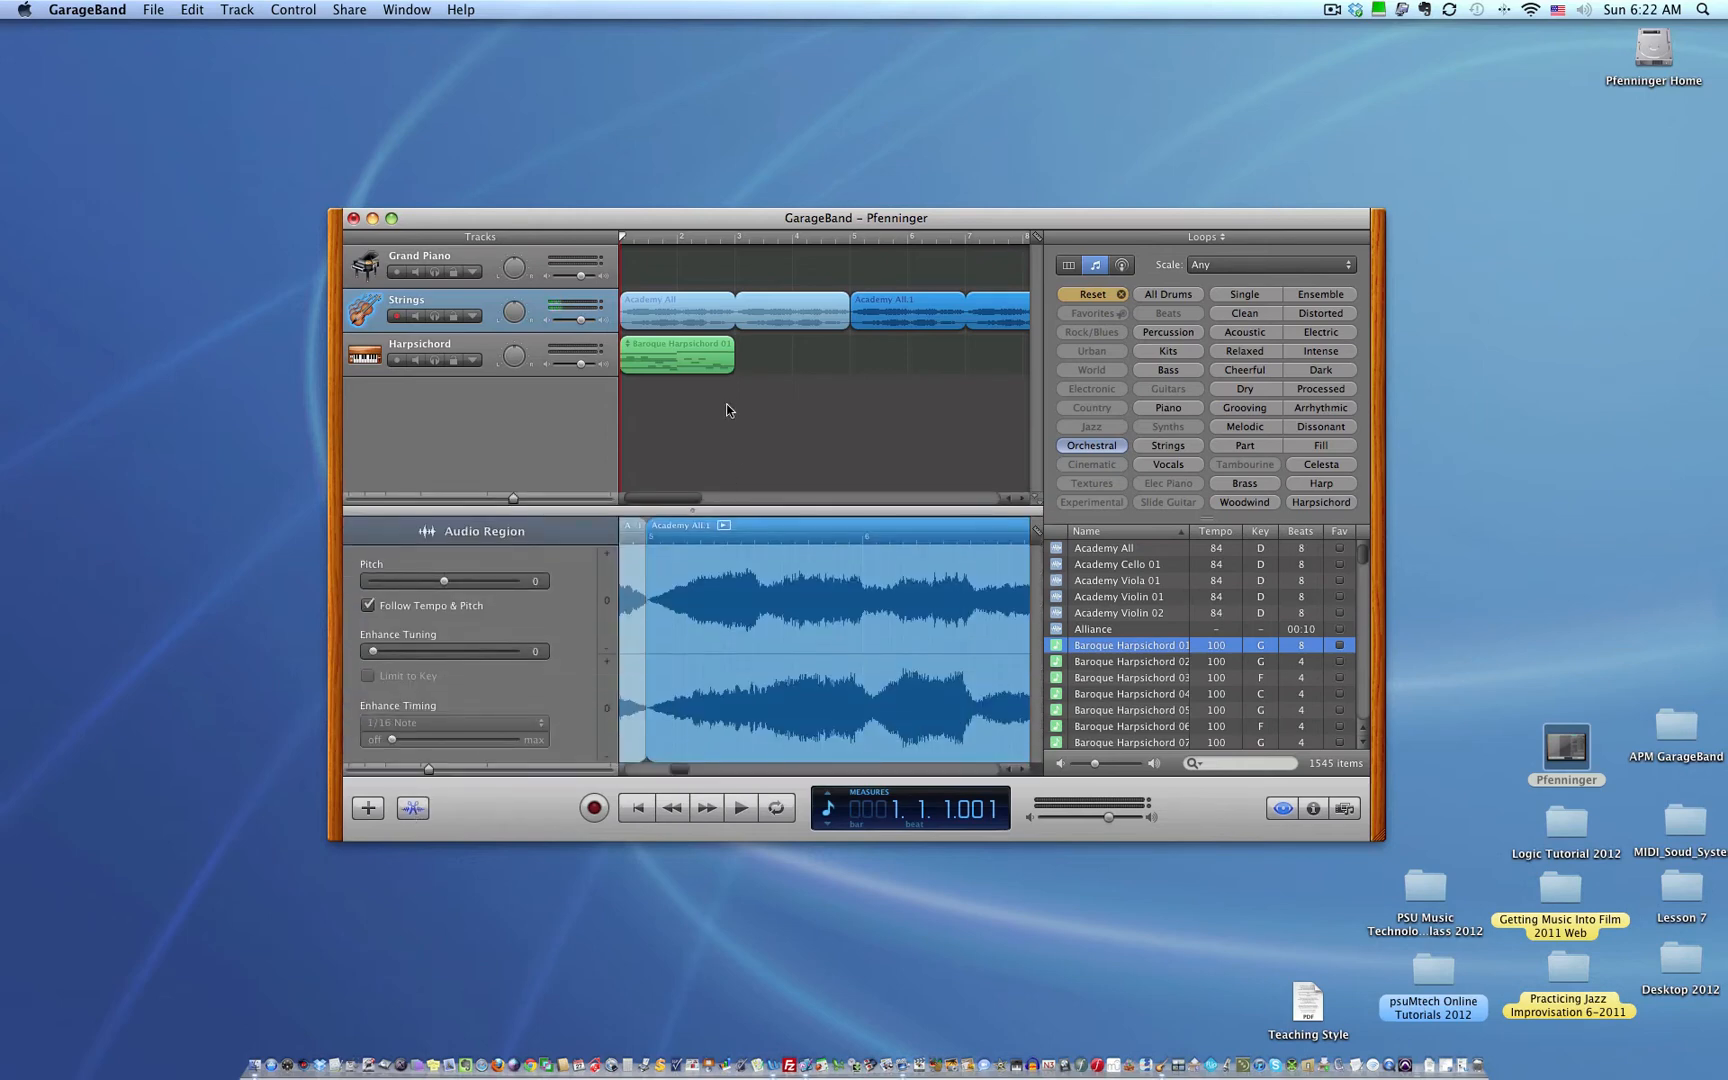
click(751, 324)
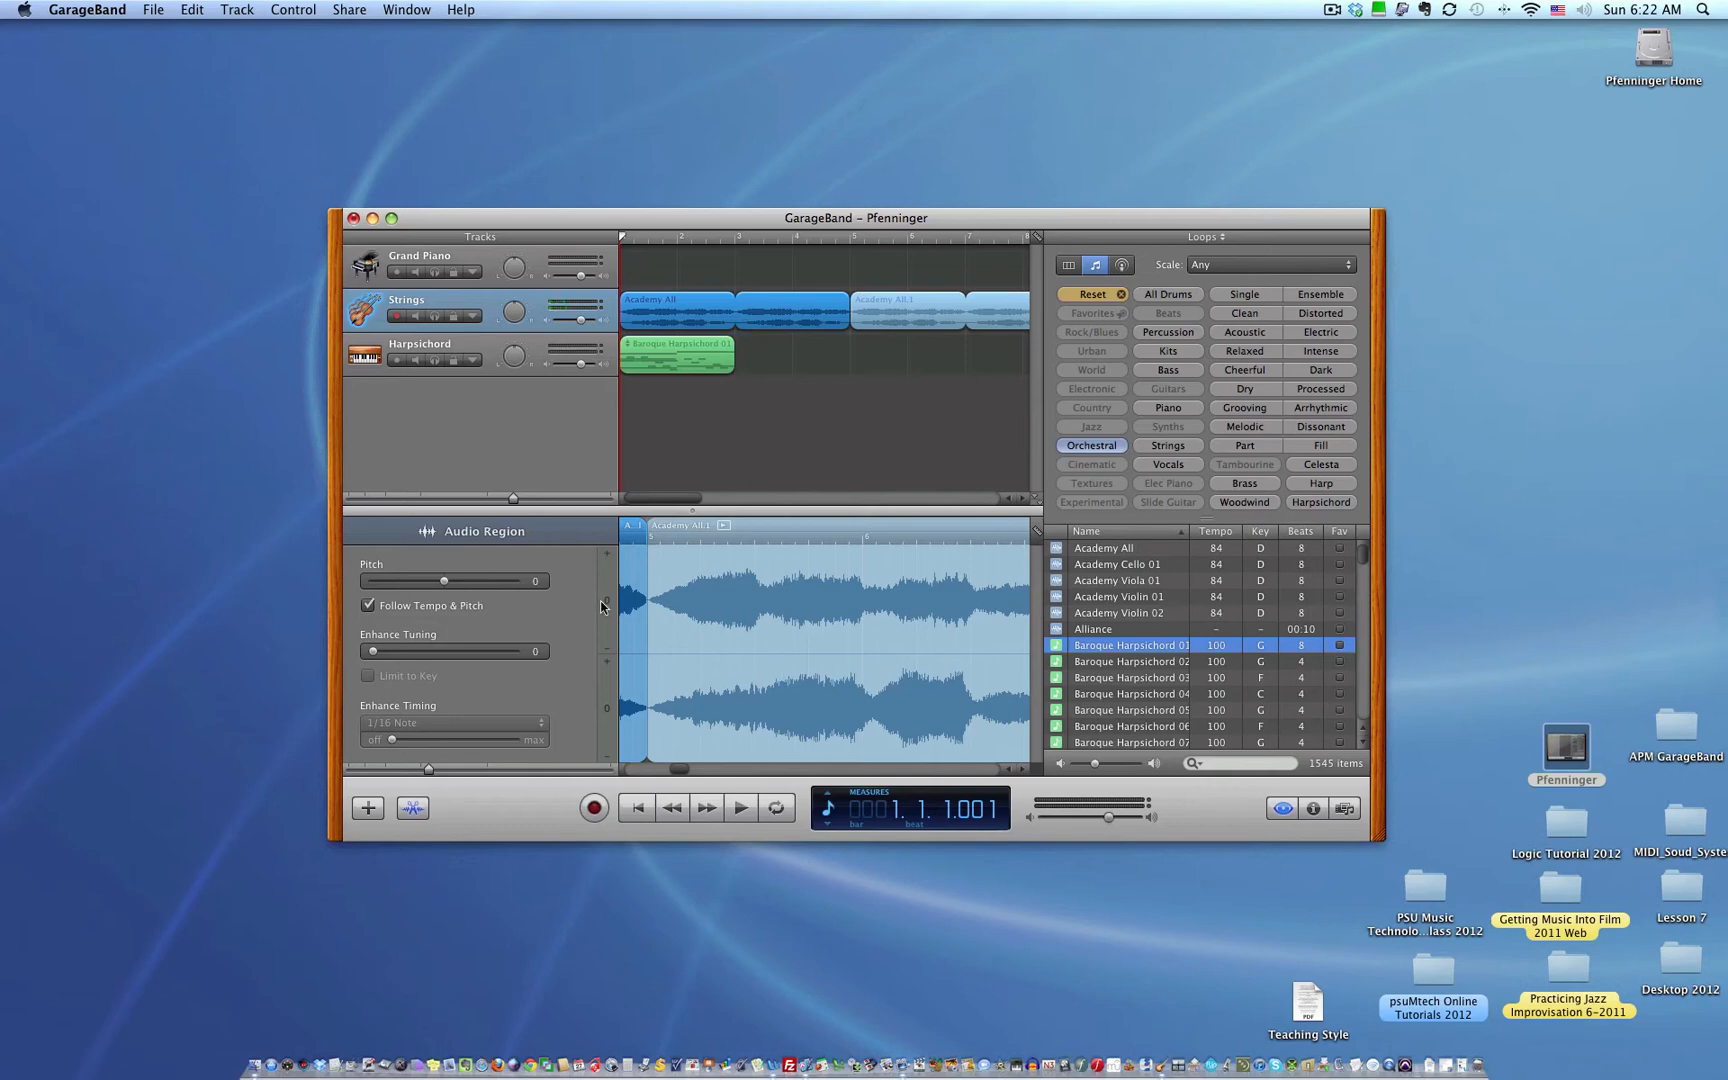
click(925, 310)
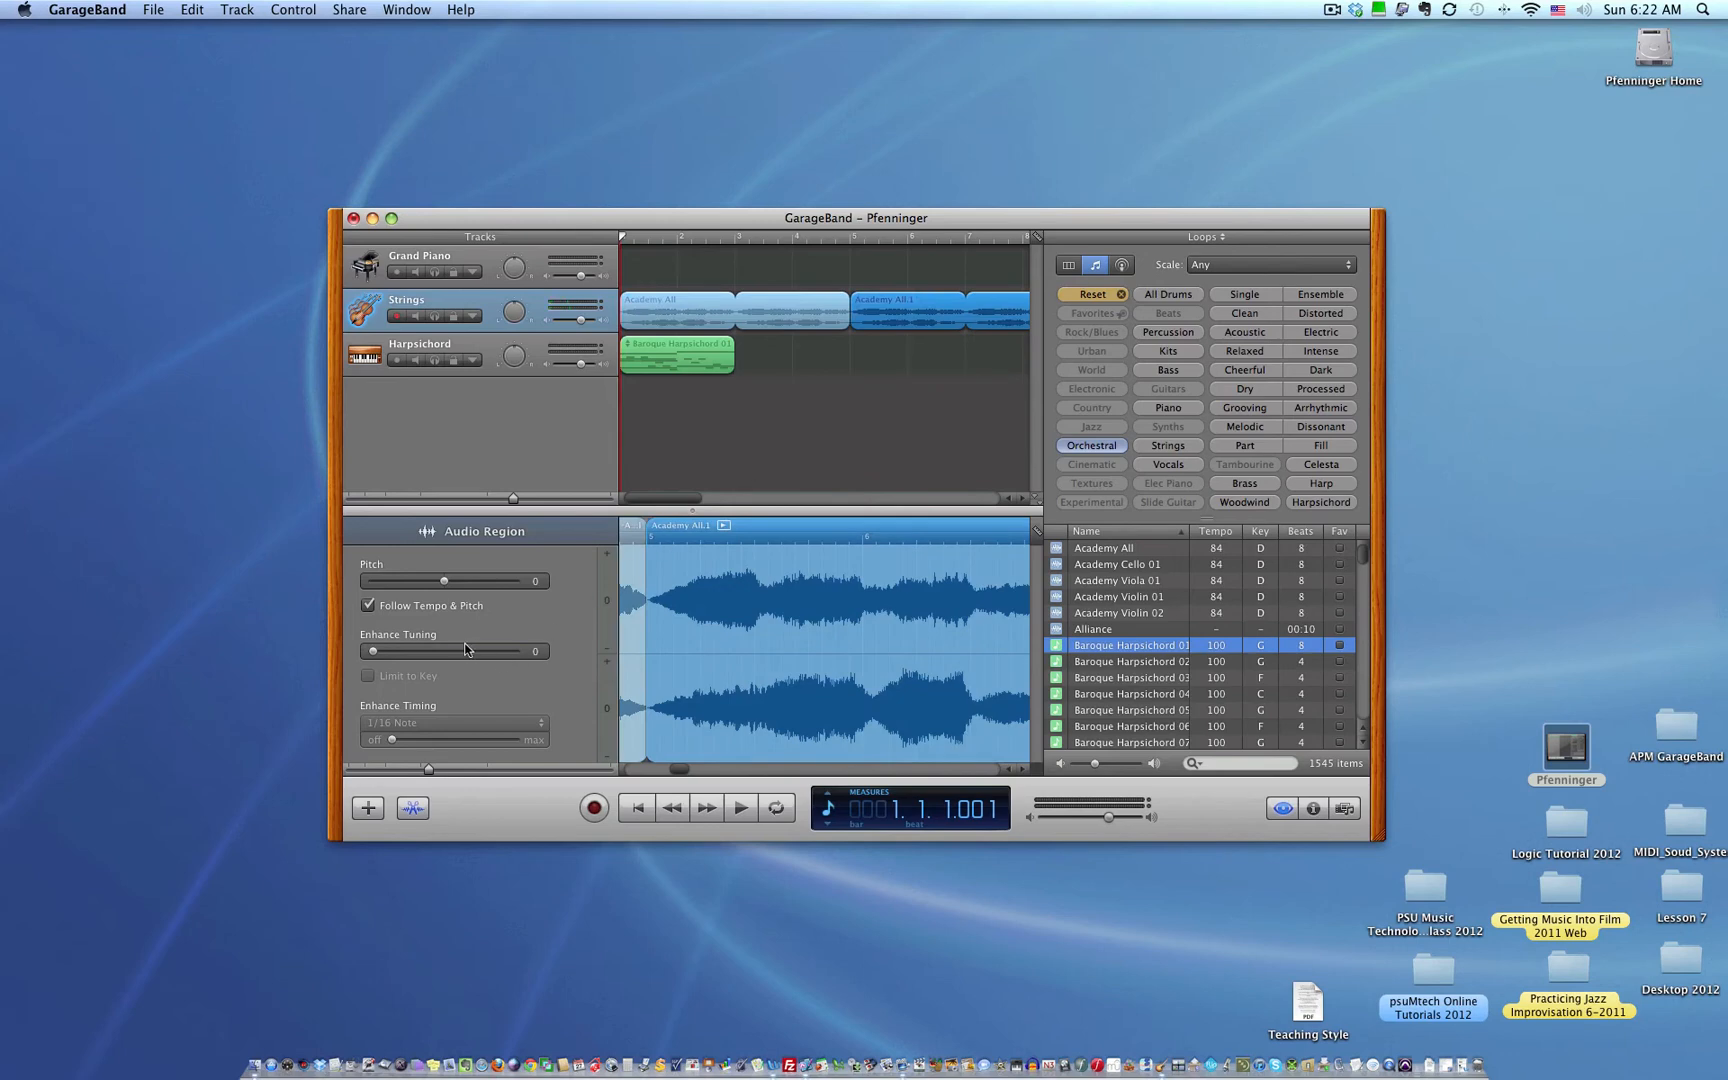
click(445, 581)
drag(446, 582, 457, 584)
Step: Play the song through the transposed strings region, stop playback and return the playhead to the start
key(space)
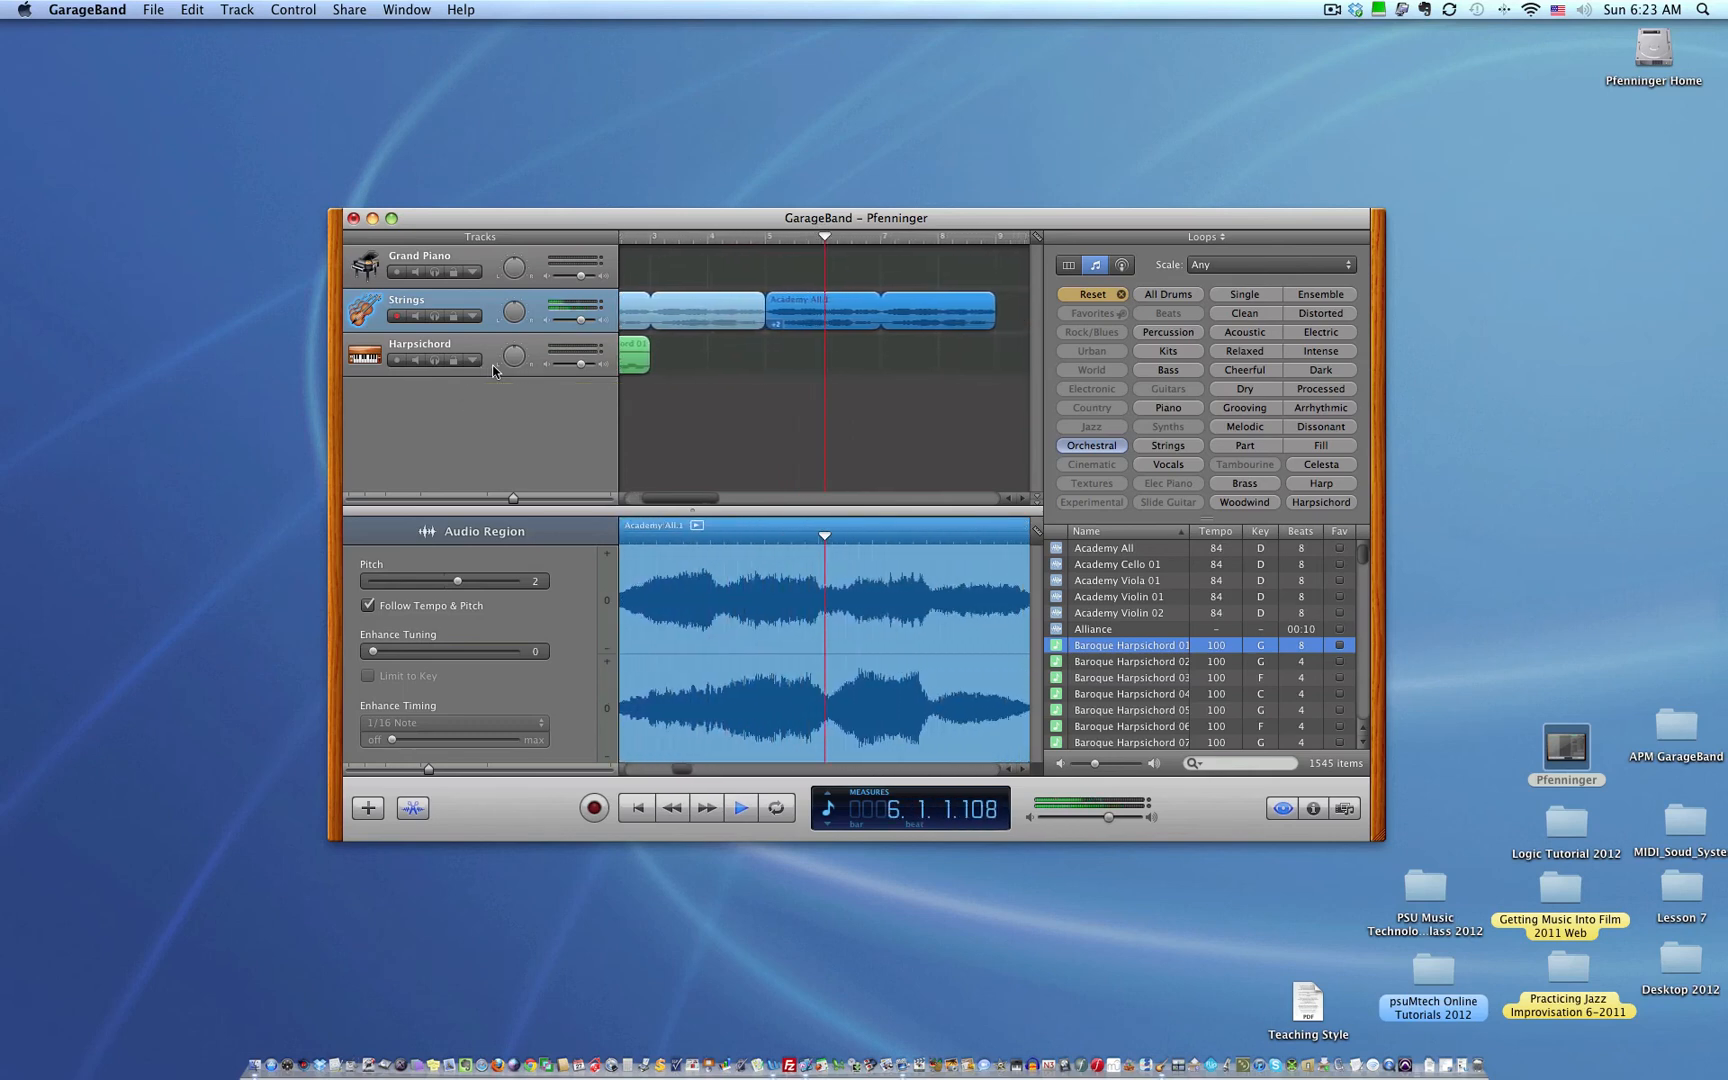
key(space)
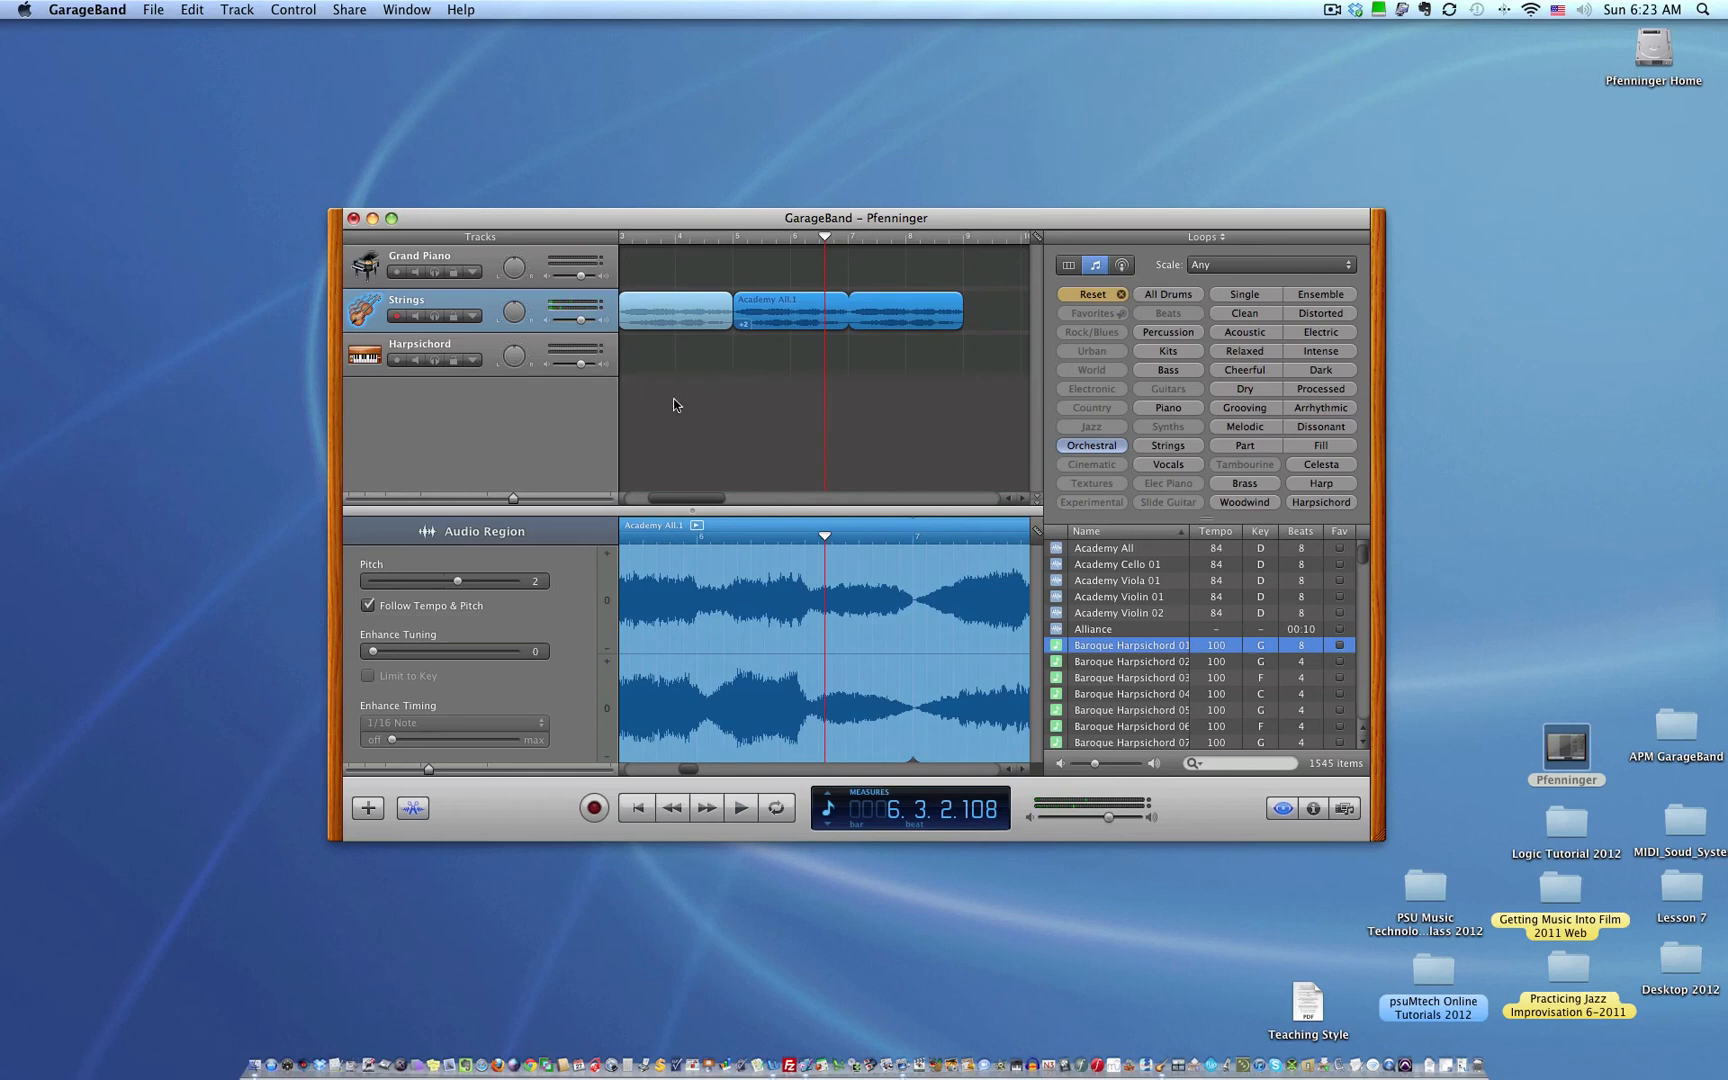
click(826, 237)
click(733, 254)
key(Home)
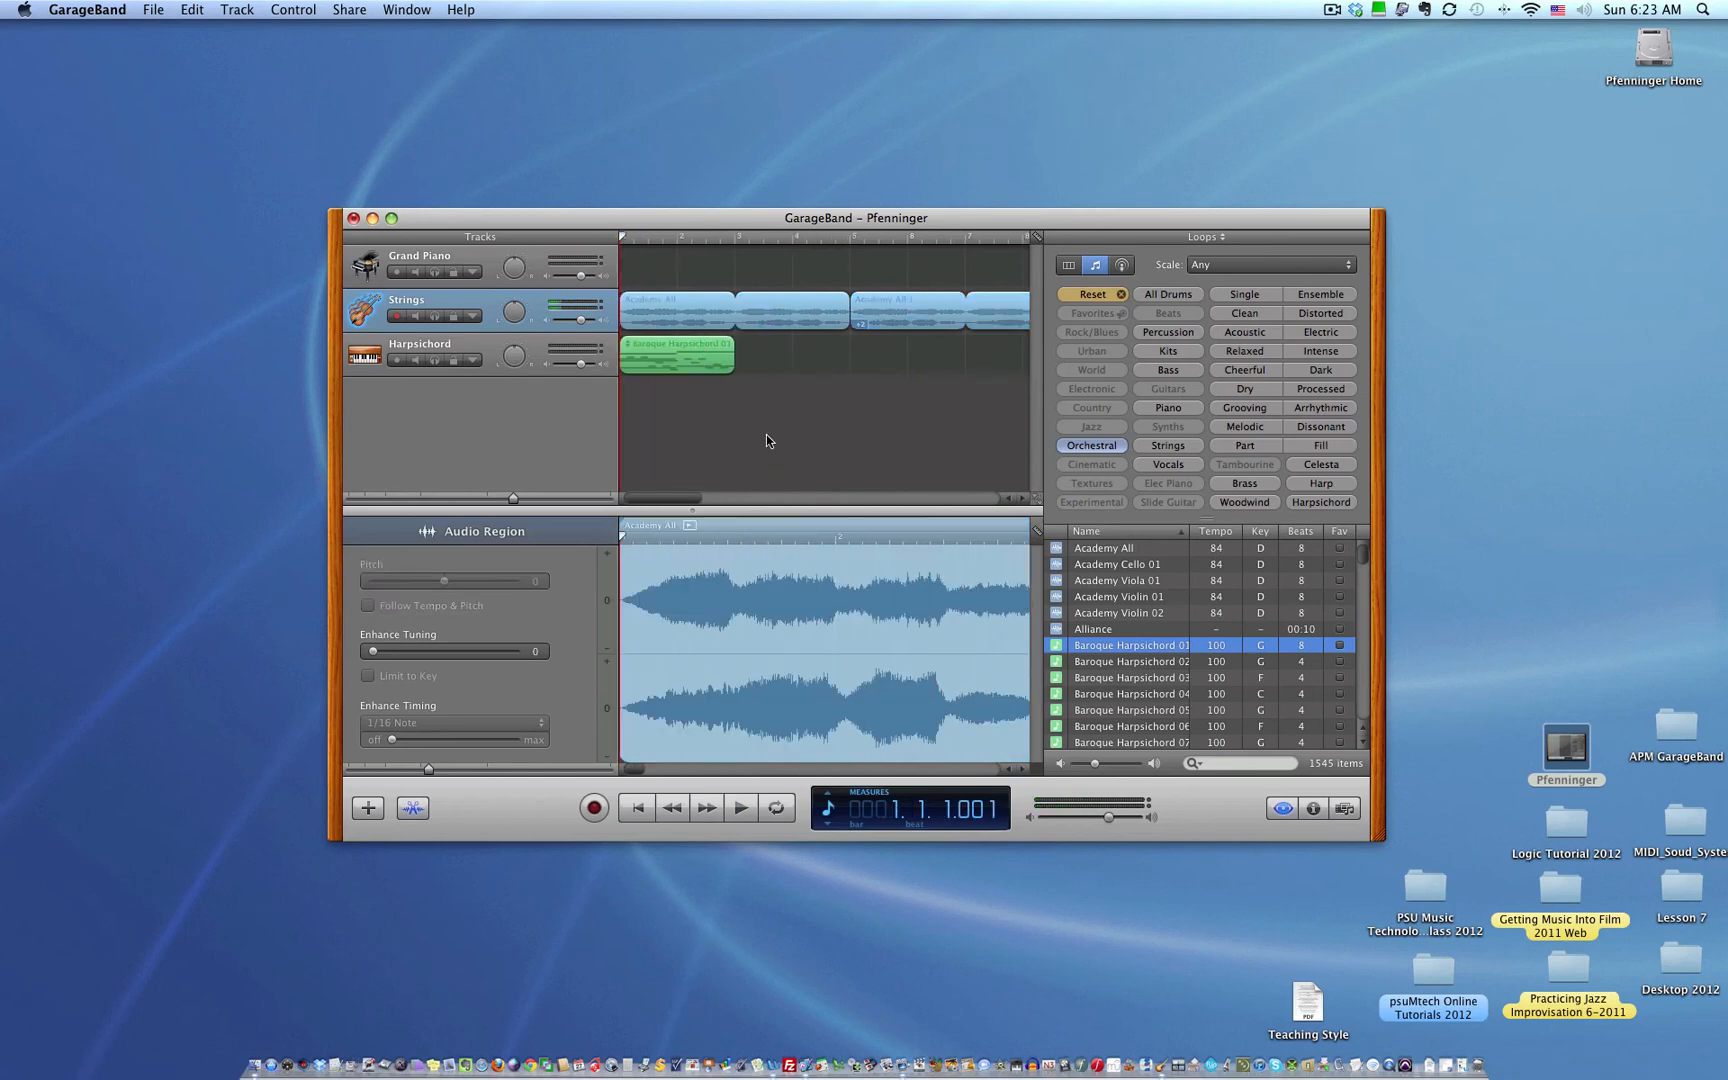
Step: Open the Baroque Harpsichord 01 region in the Piano Roll and adjust the length of the uppermost sustained note in measure 1
click(688, 367)
key(super+e)
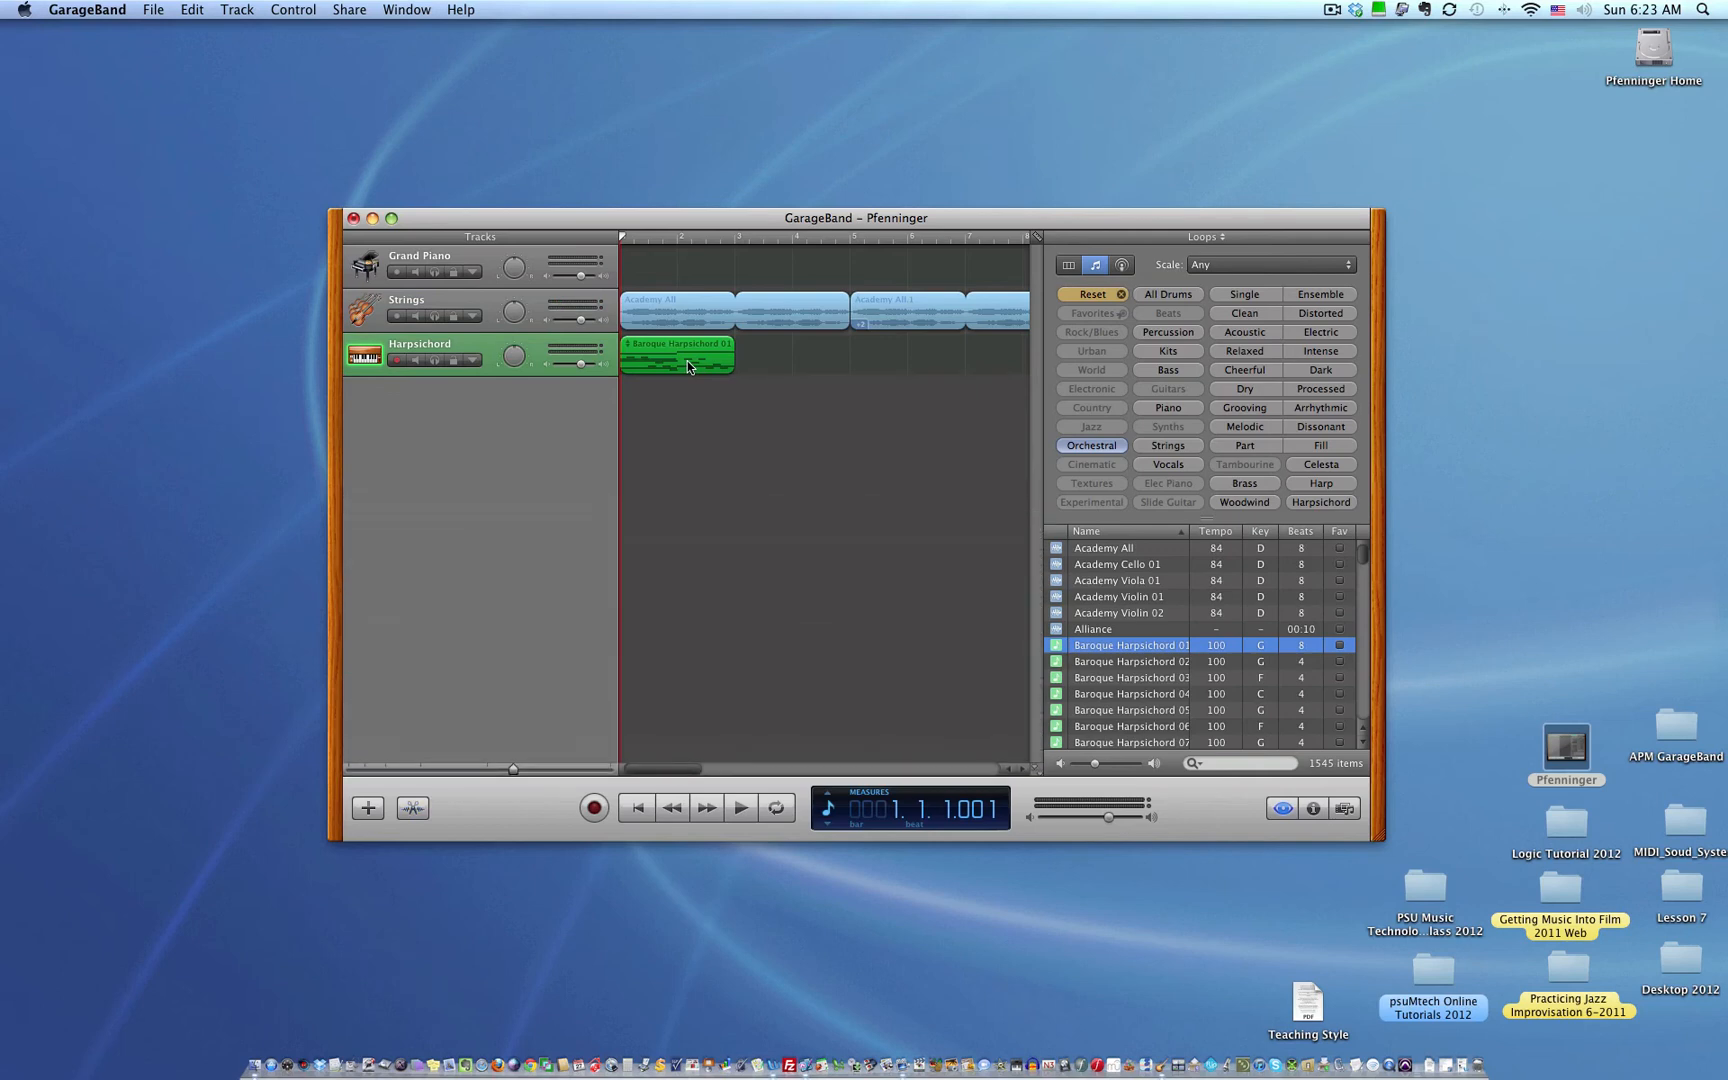
double_click(688, 367)
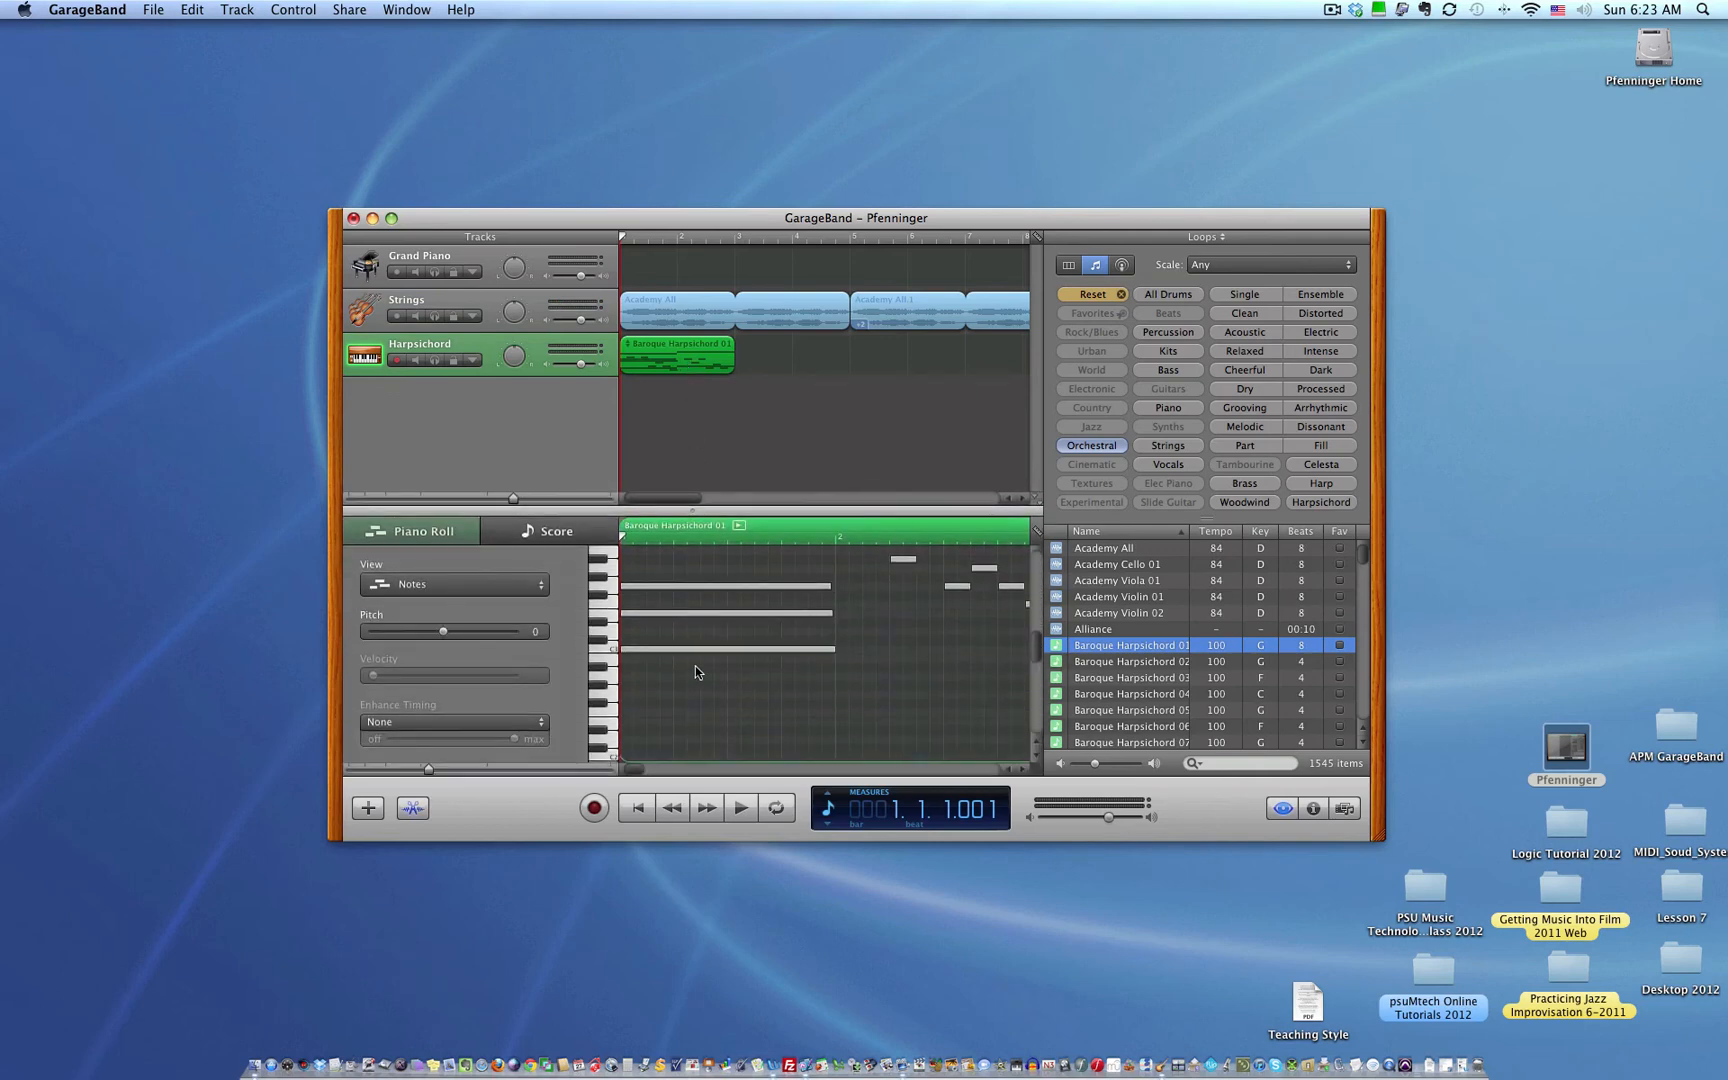
click(760, 587)
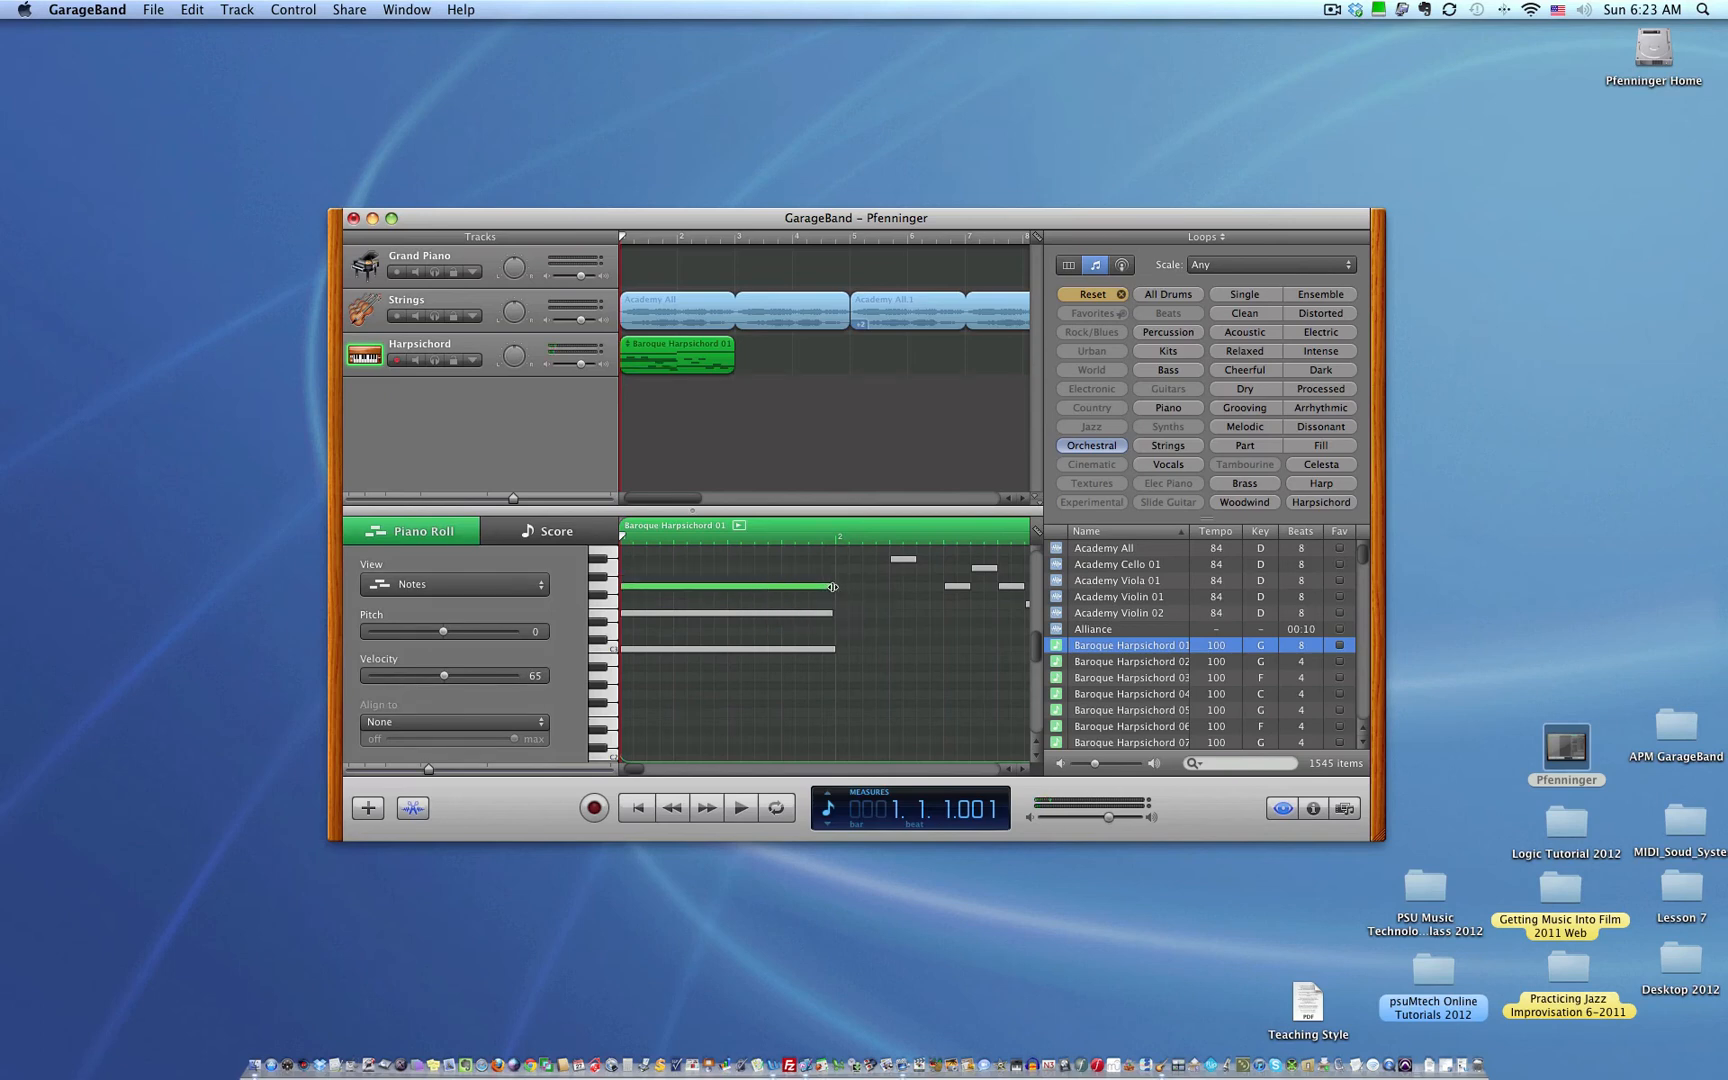
mouse_move(829, 585)
mouse_down()
mouse_move(685, 578)
mouse_move(836, 590)
mouse_up()
Step: Switch the harpsichord region to Score view and insert a quarter note on beat 2 of measure 1 in the bass staff
click(550, 536)
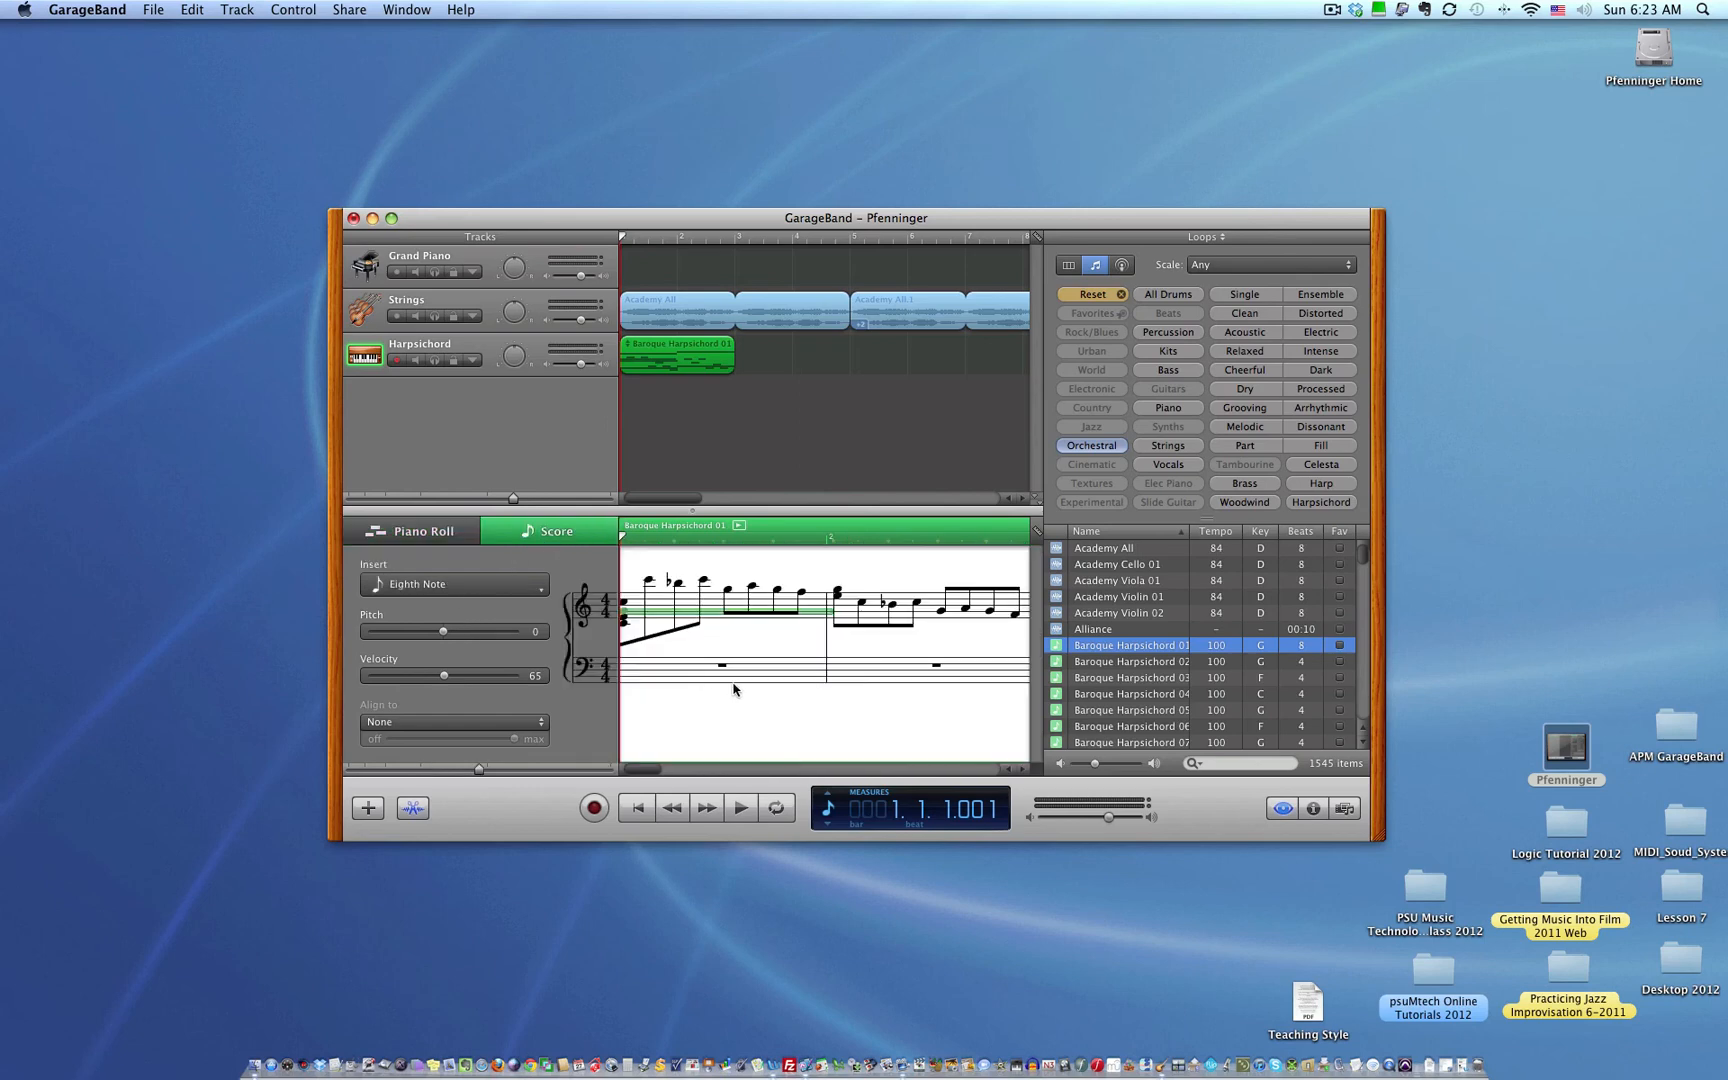
click(452, 585)
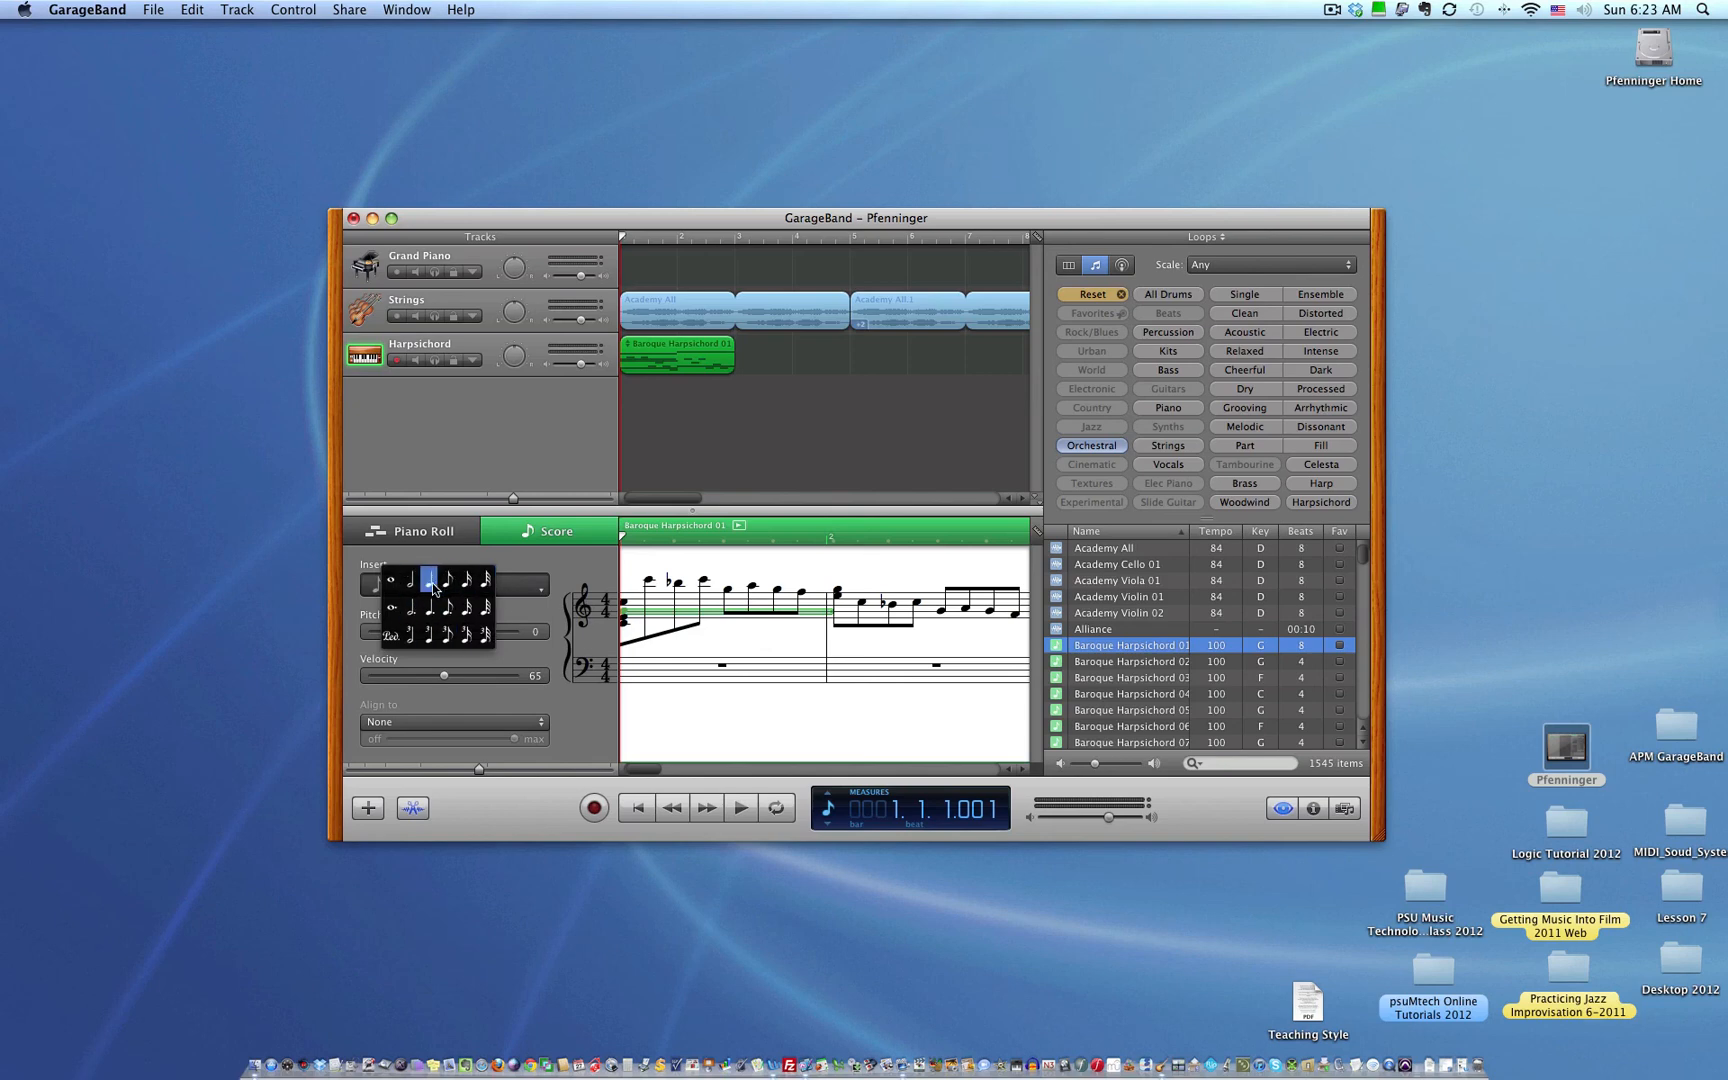
click(430, 580)
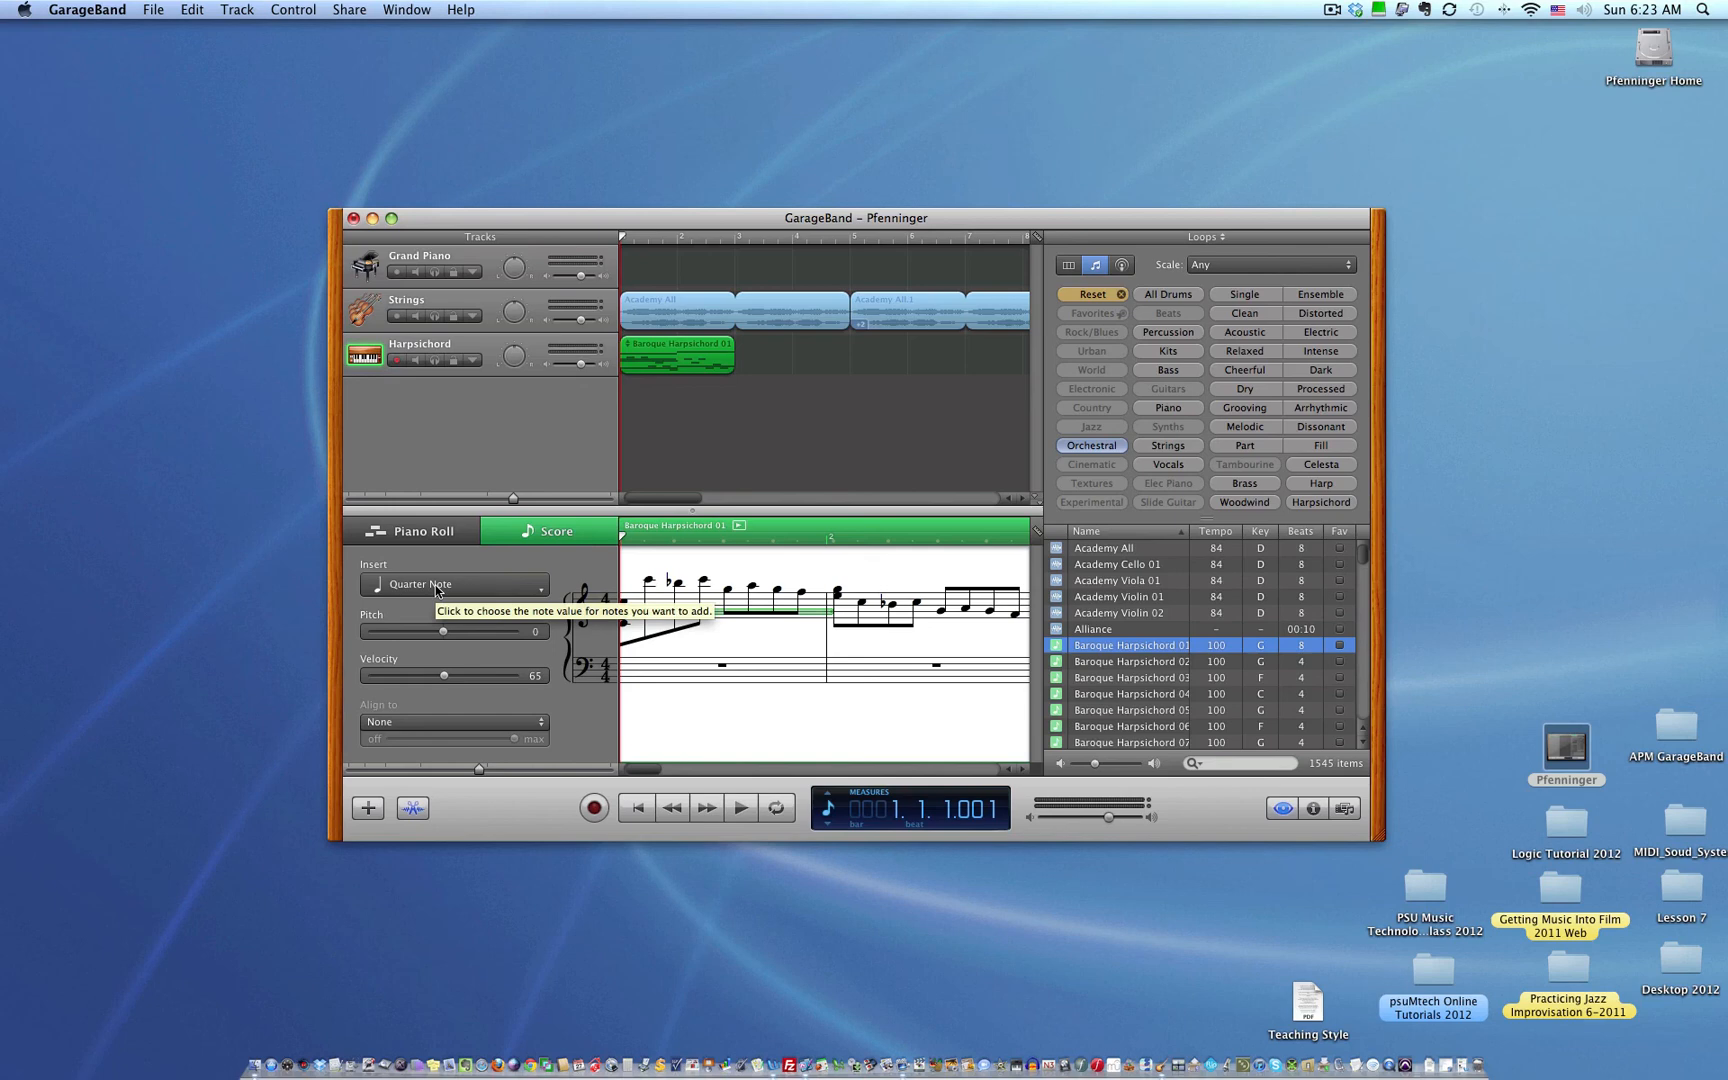
click(662, 675)
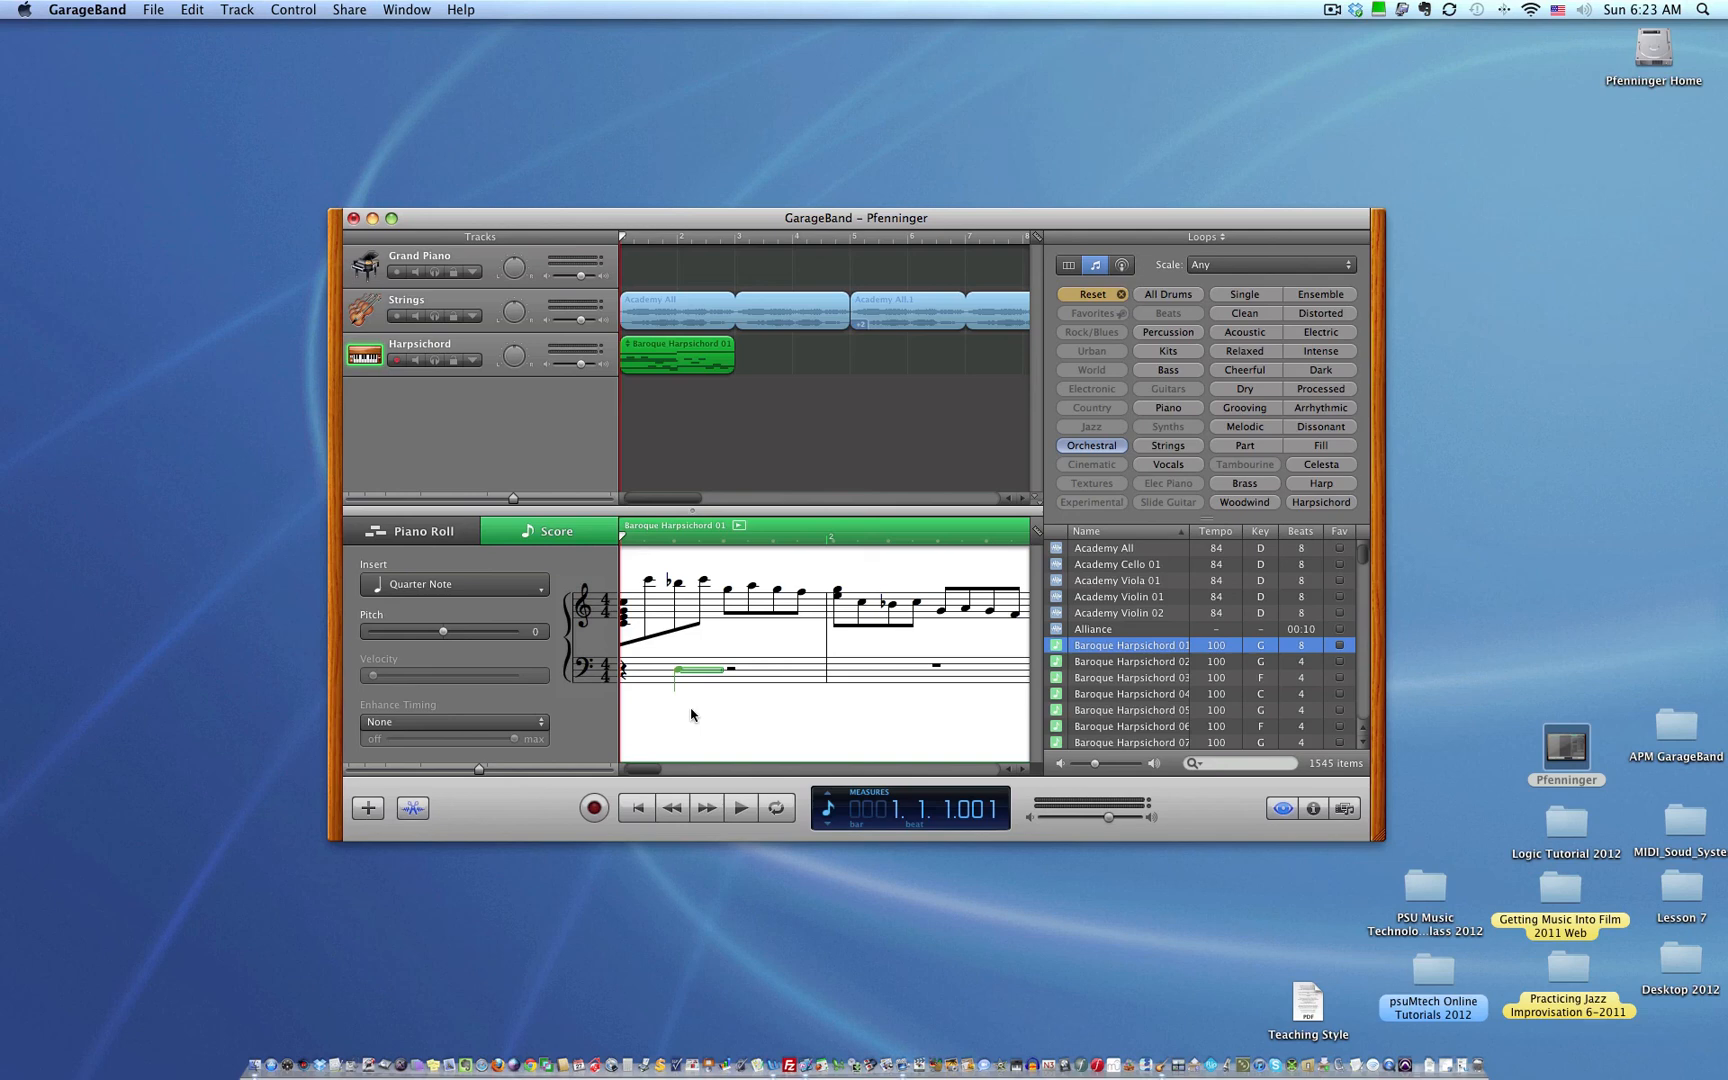
click(818, 422)
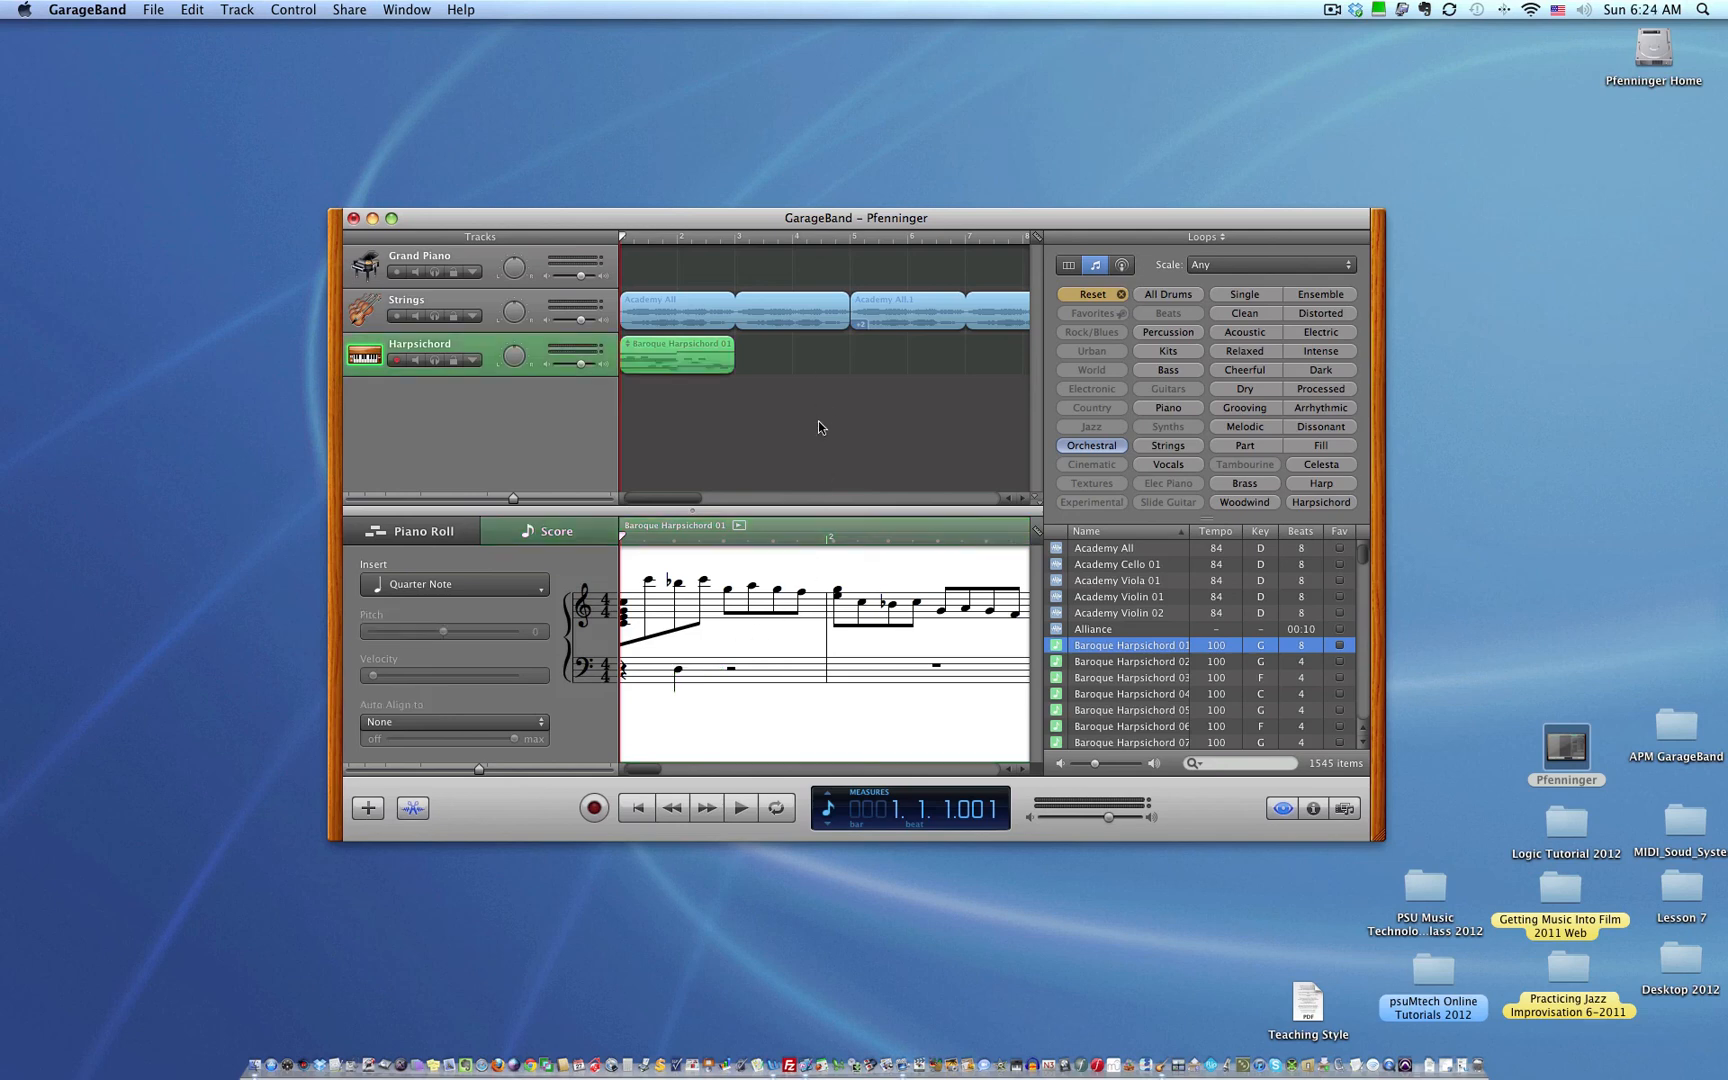